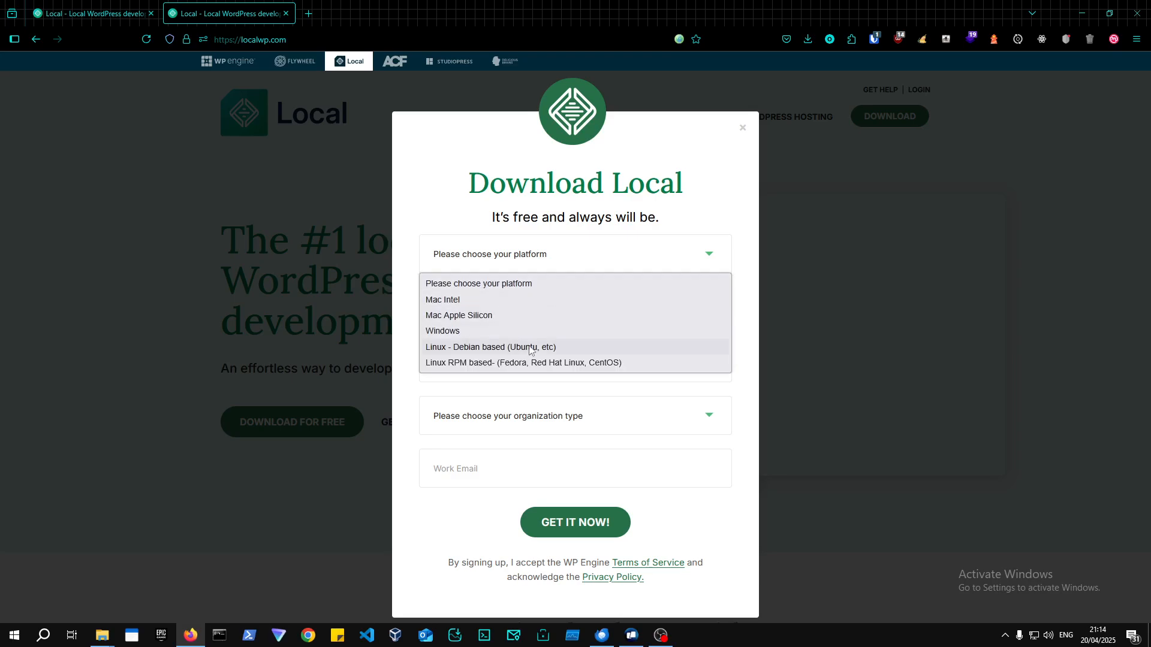
Close the Download Local sign-up form without filling it in, then show Firefox's recent downloads.
left_click(510, 391)
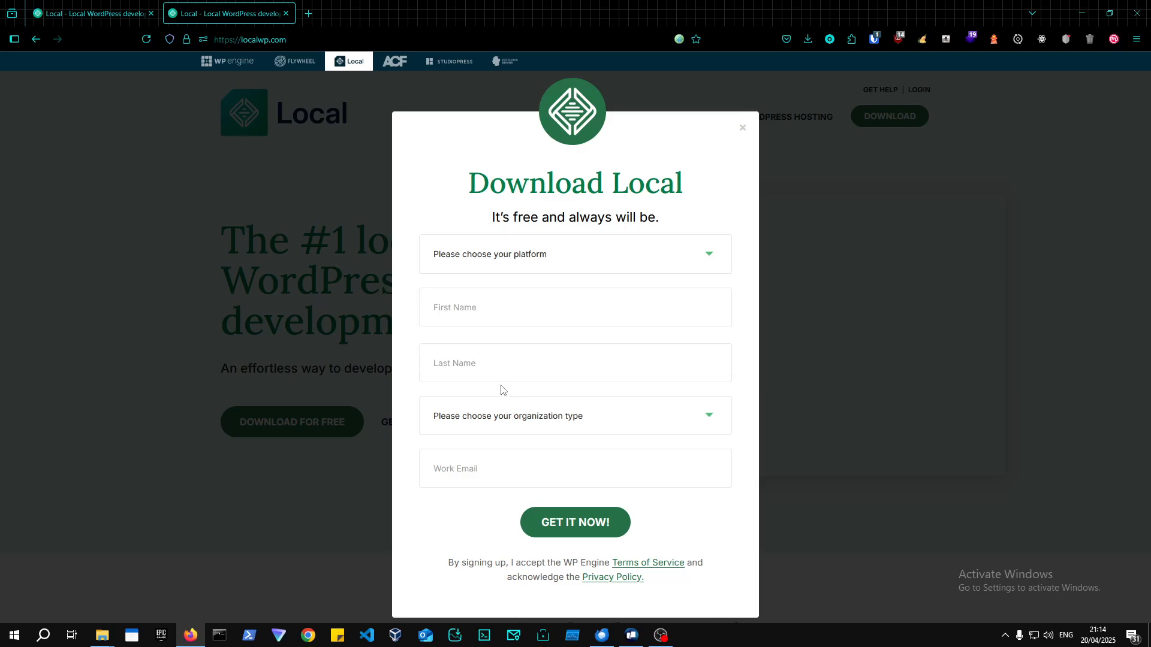
left_click(484, 310)
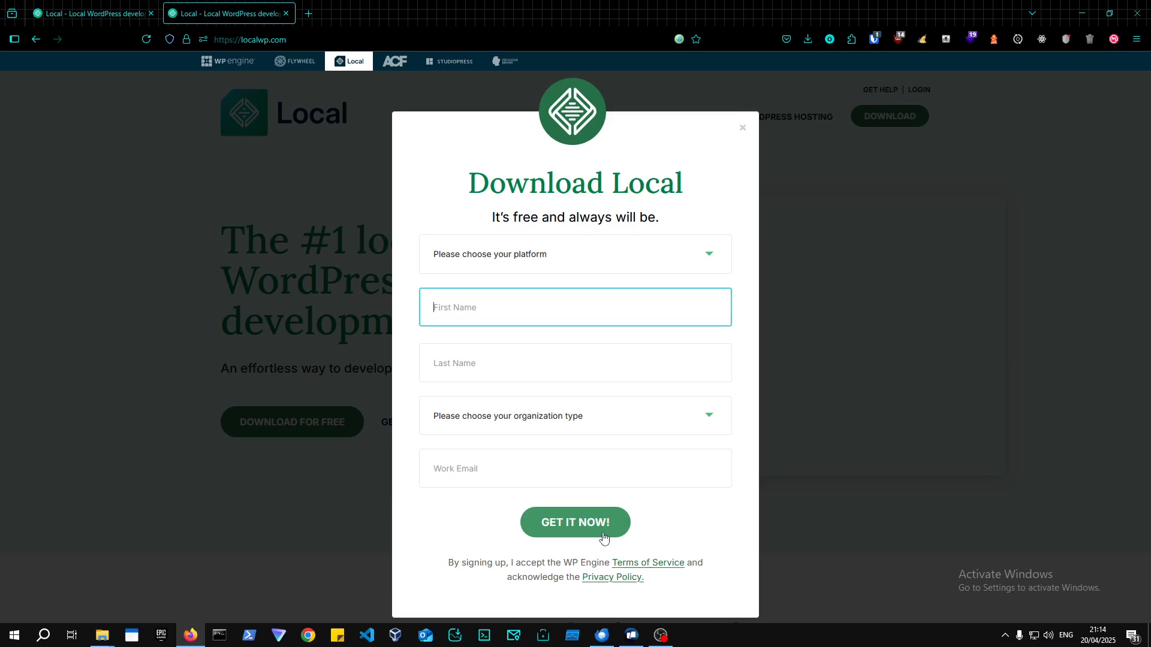
left_click(742, 133)
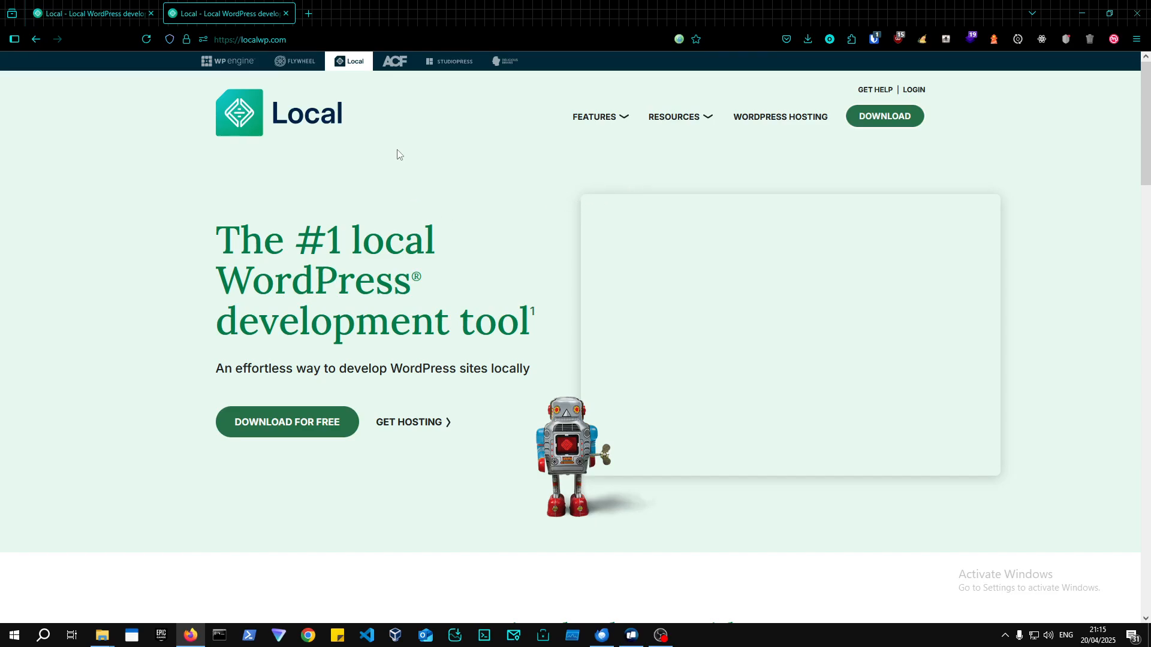
left_click(809, 40)
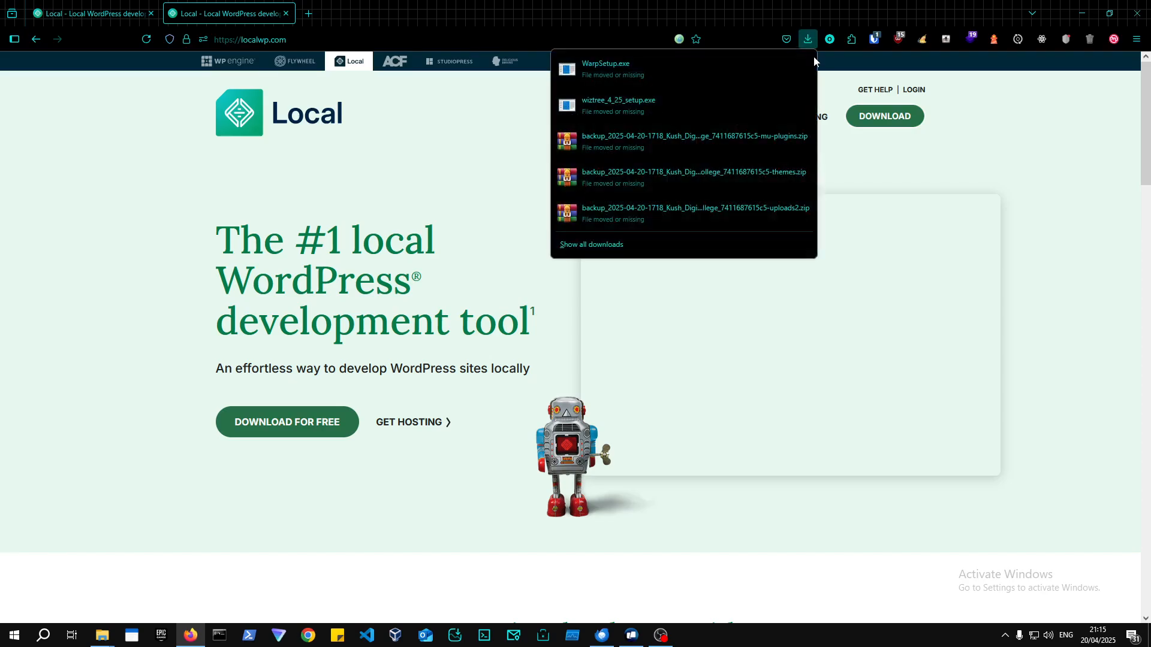
Run local-9.2.3-windows.exe from the Downloads folder in File Explorer, then minimise Explorer.
left_click(102, 636)
left_click(42, 578)
left_click(641, 262)
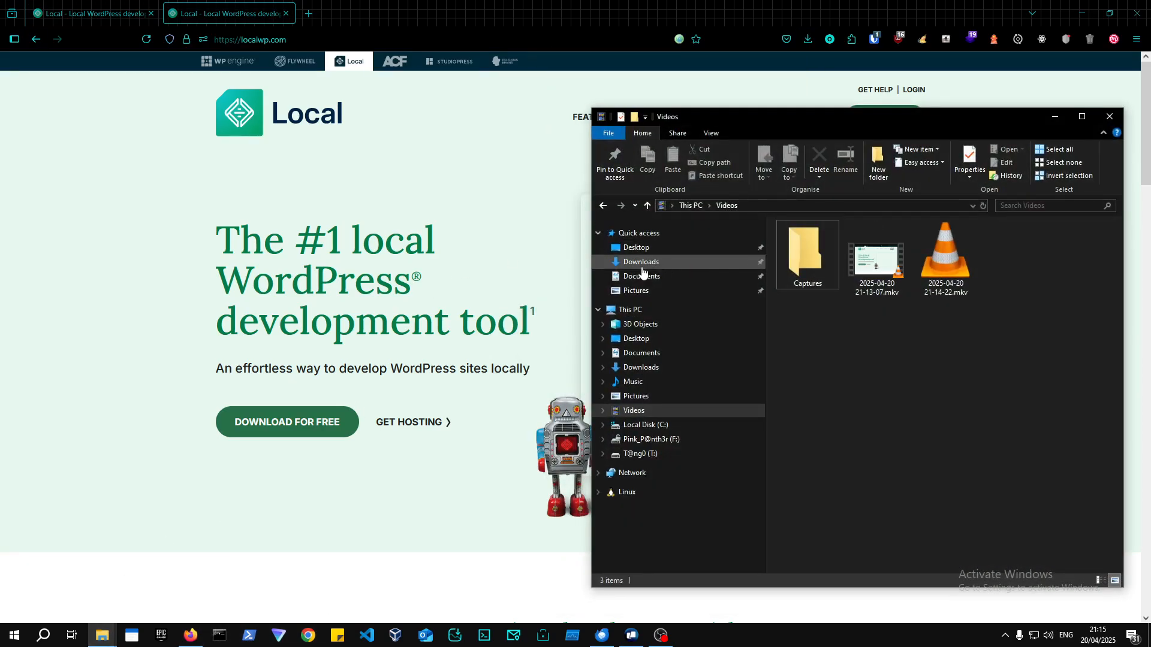
left_click(844, 333)
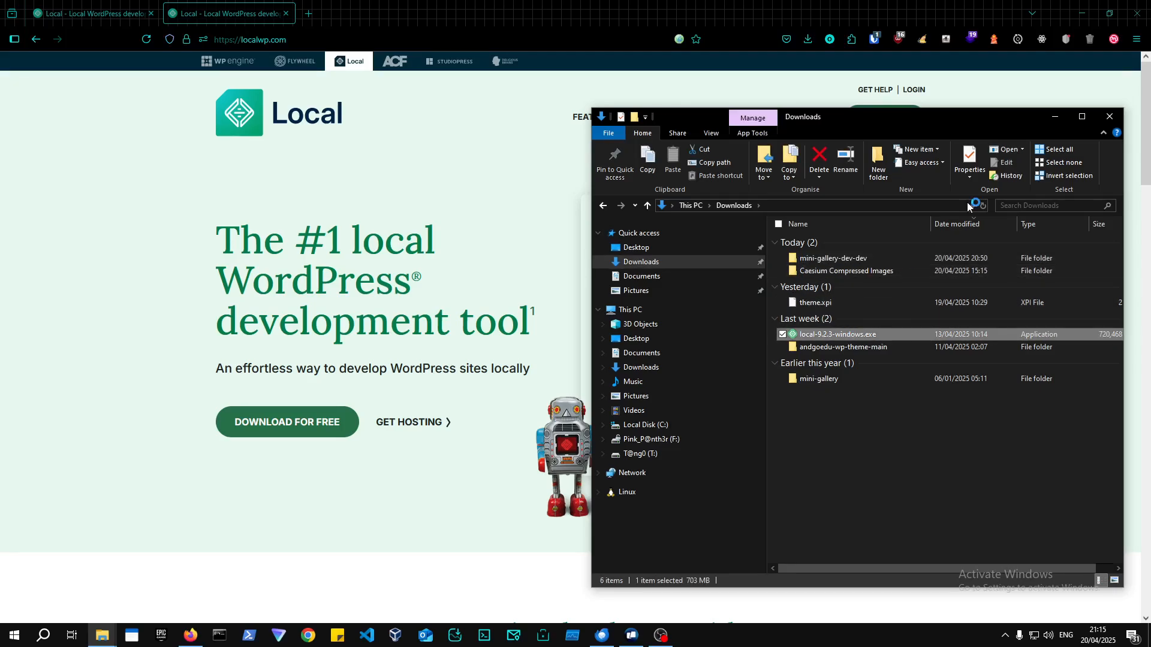
left_click(1054, 117)
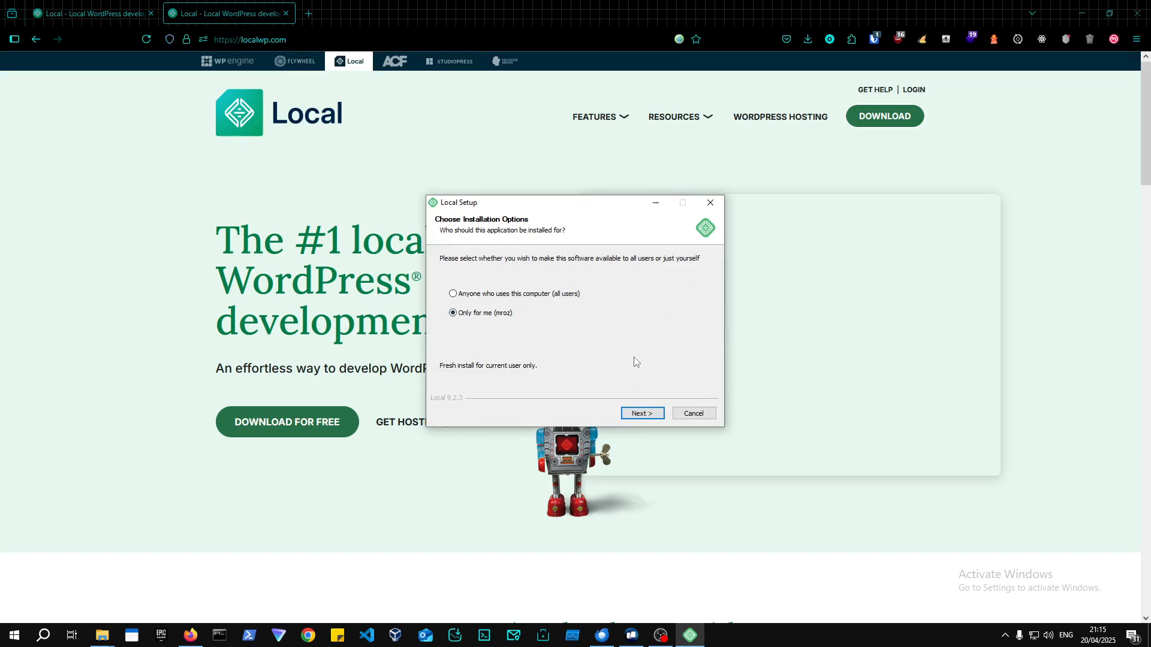
Install Local for the current user only into the default folder and finish setup, launching Local.
left_click(627, 414)
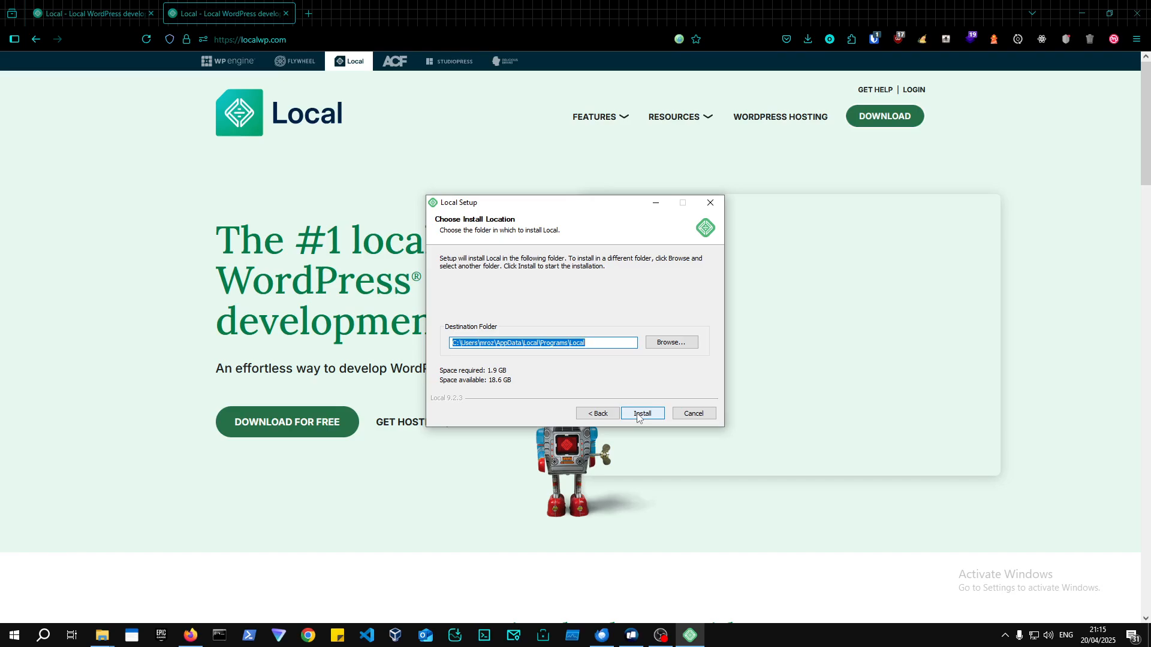
left_click(639, 415)
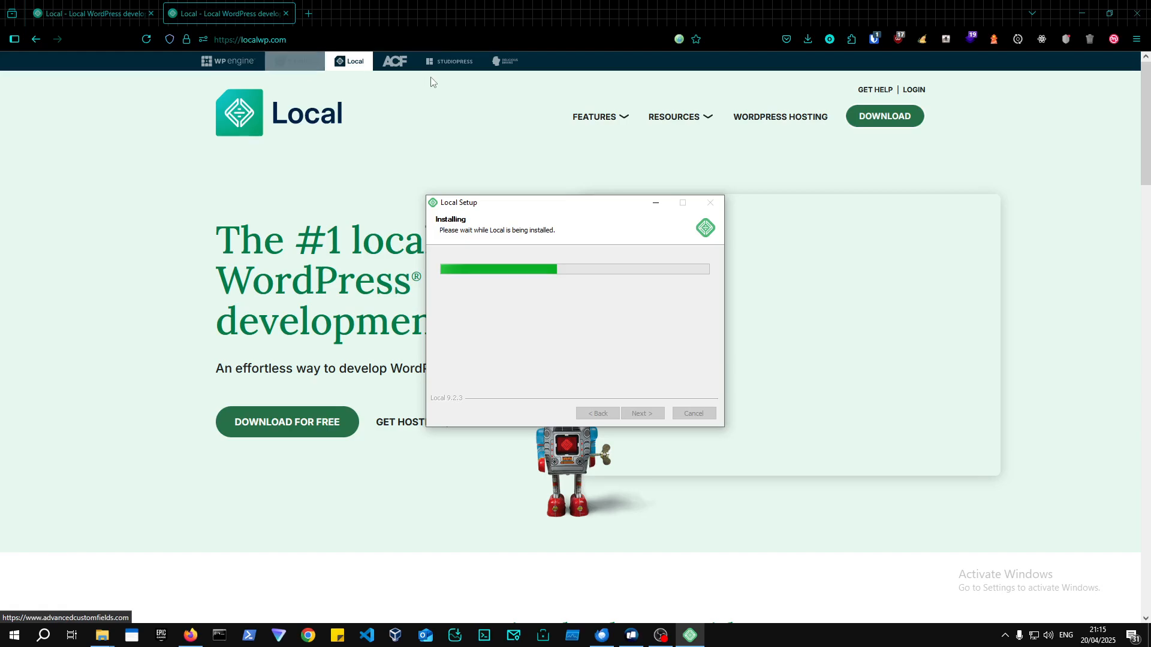
right_click(389, 71)
left_click(411, 83)
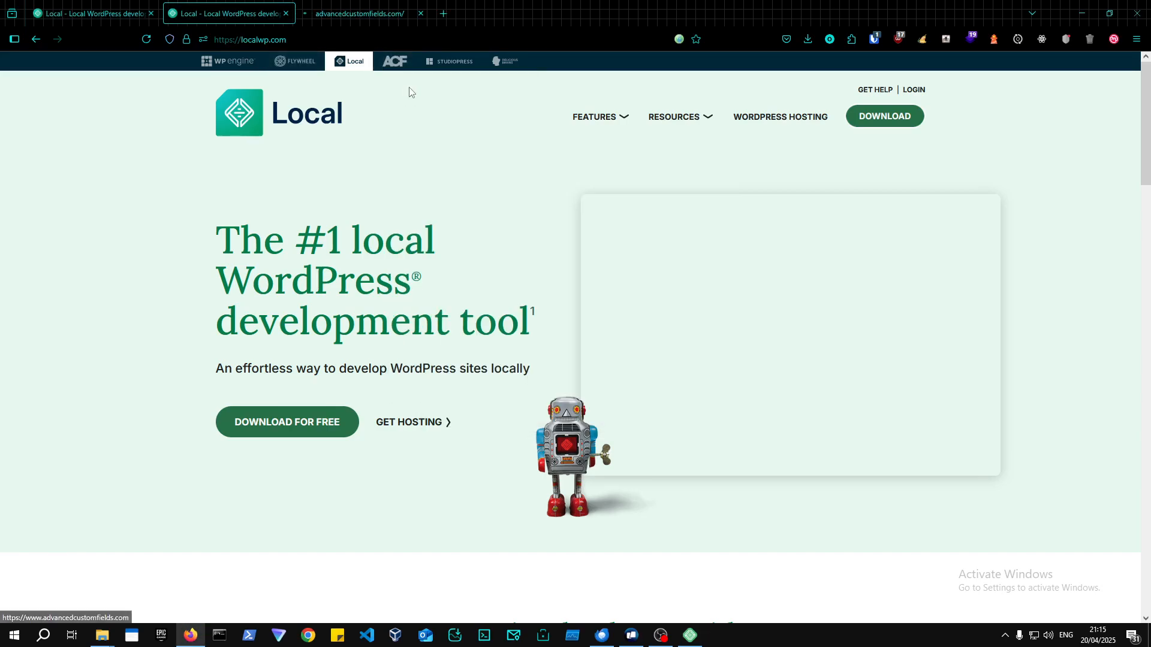
left_click(365, 13)
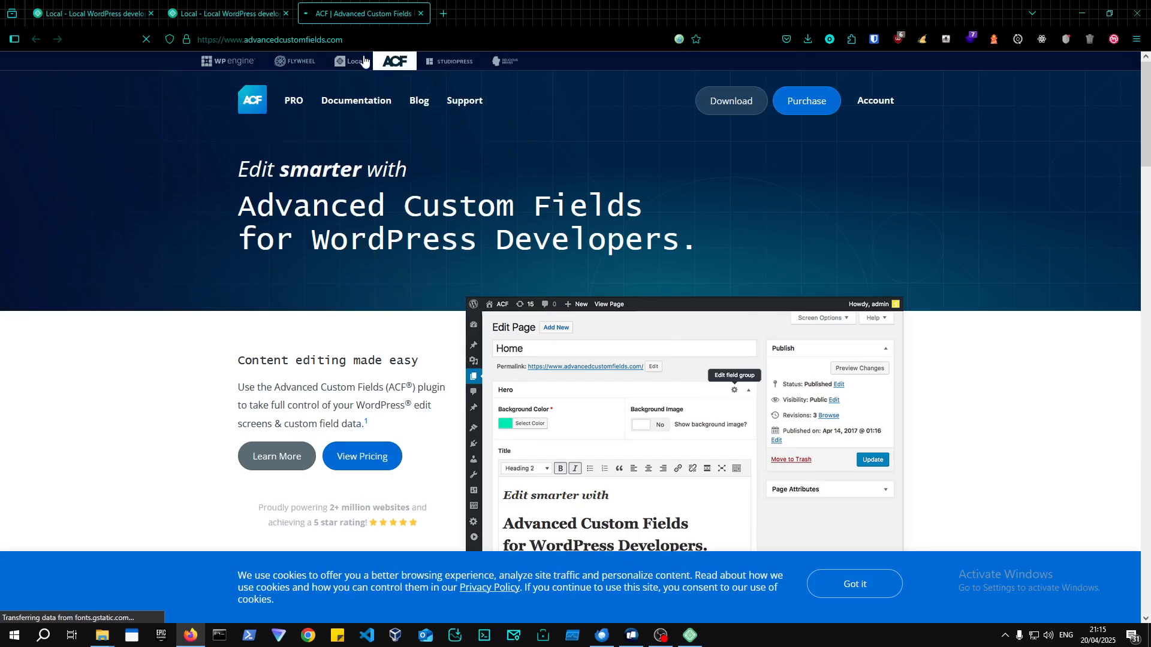
left_click(240, 15)
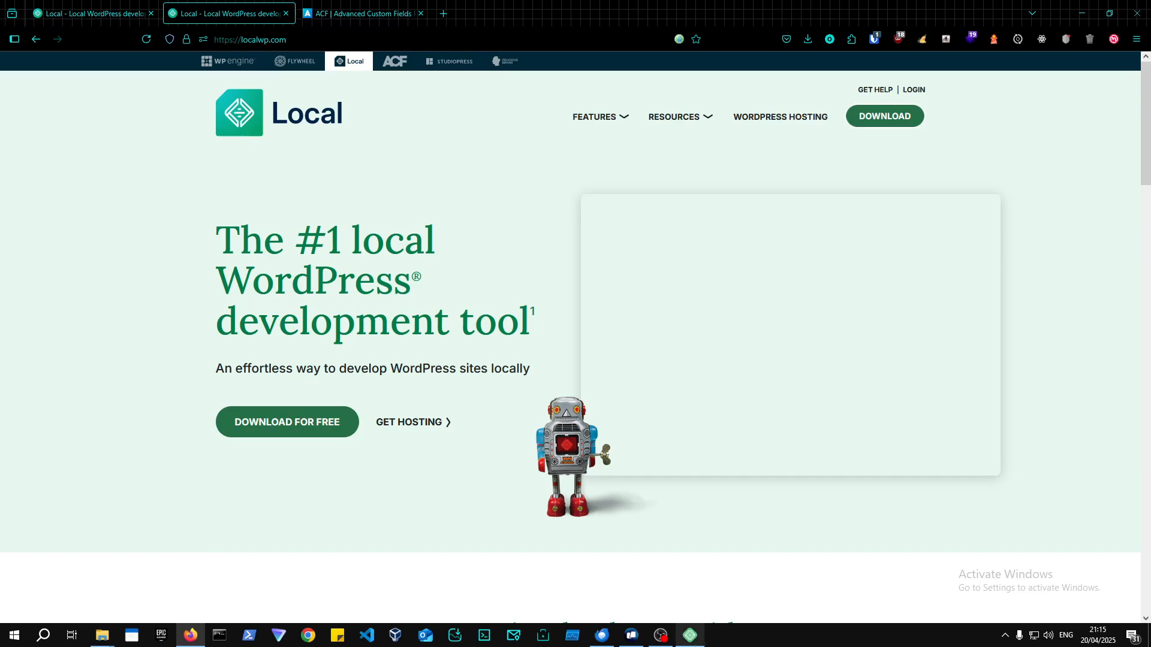
left_click(690, 635)
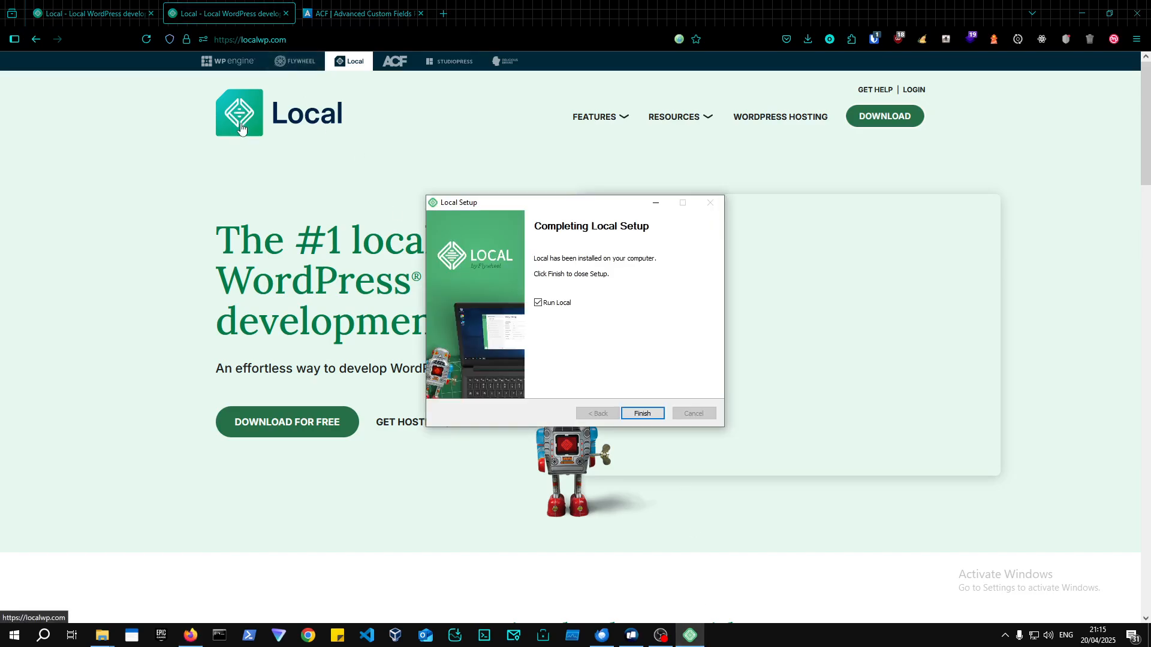
left_click(647, 419)
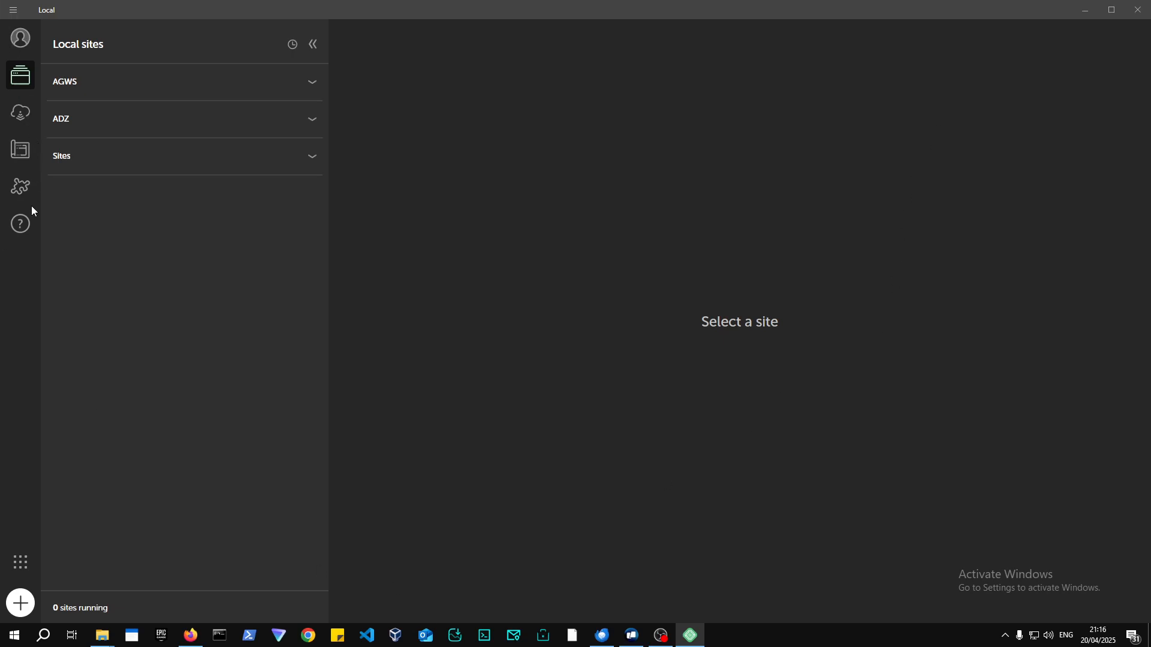
Add a new site in Local, creating it from scratch rather than from a Blueprint.
left_click(21, 604)
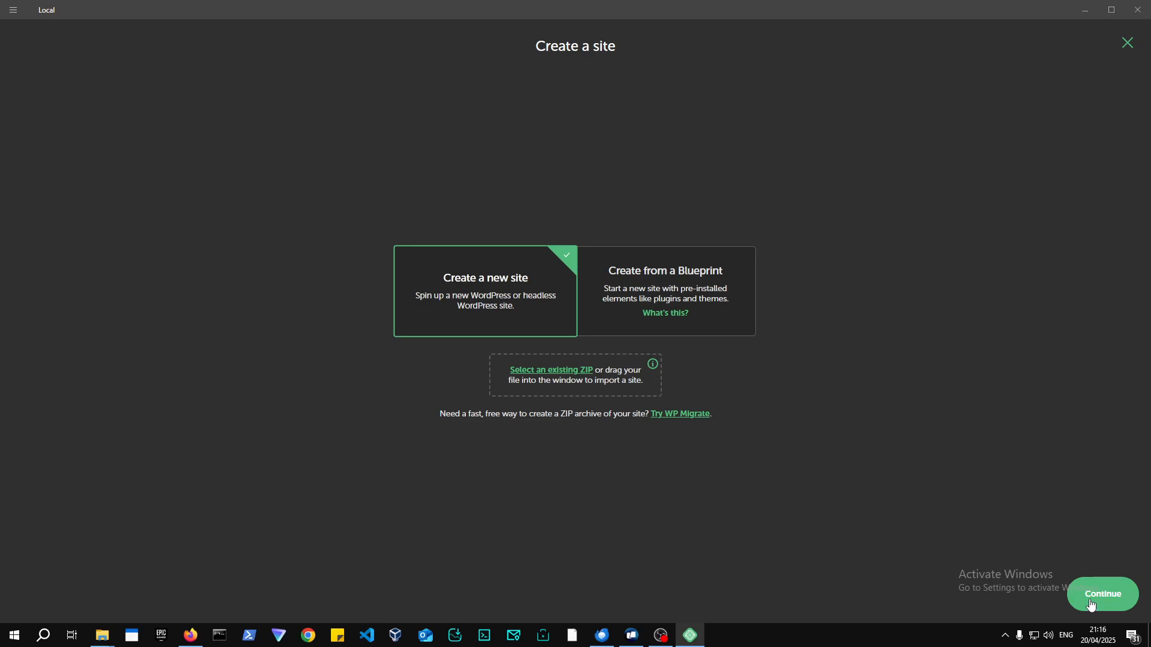
left_click(1092, 608)
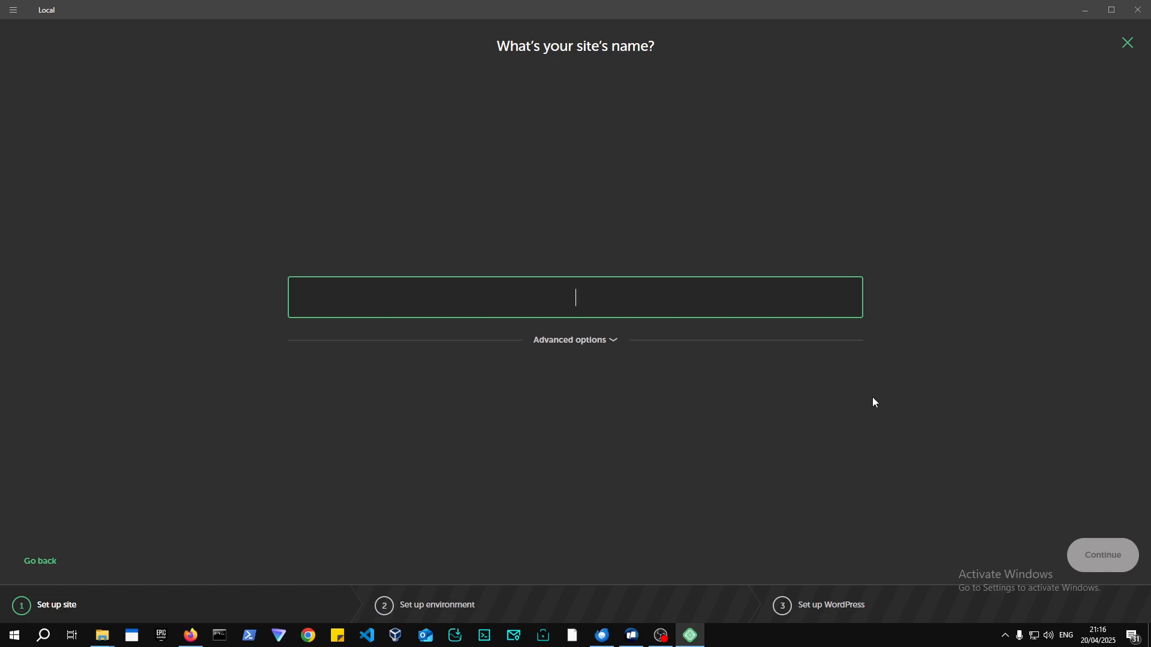
Name the new site 'AND GO EDU' and reveal its advanced domain settings.
type("andgoedu-test")
key("ctrl+a")
type("AndGO")
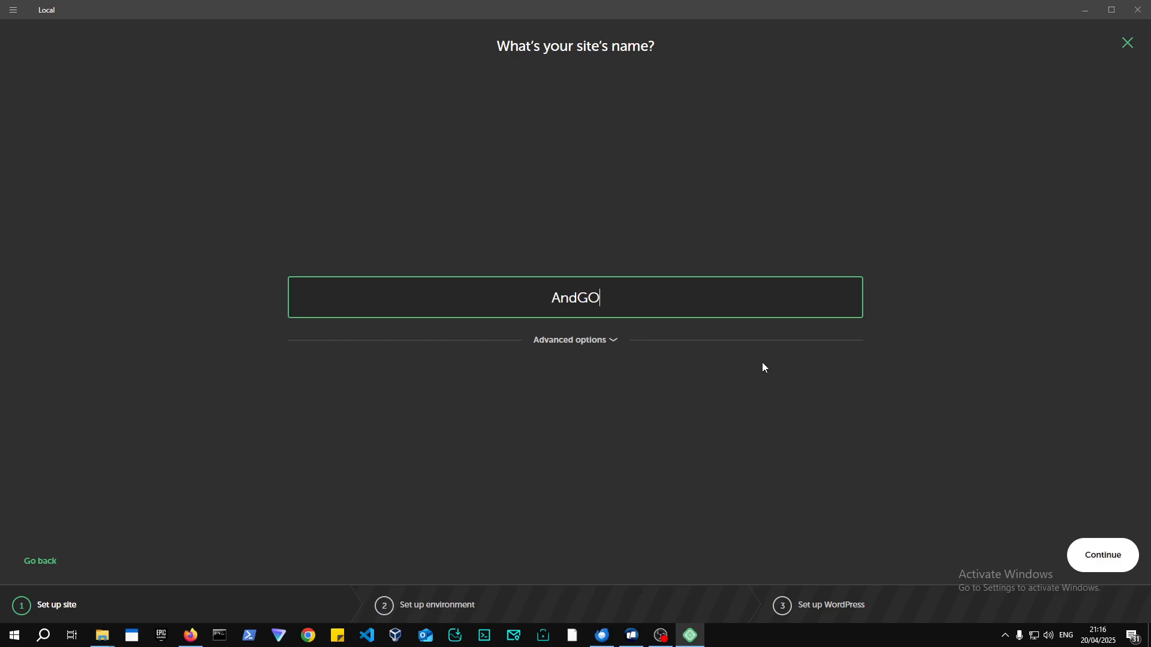
type("EduTest")
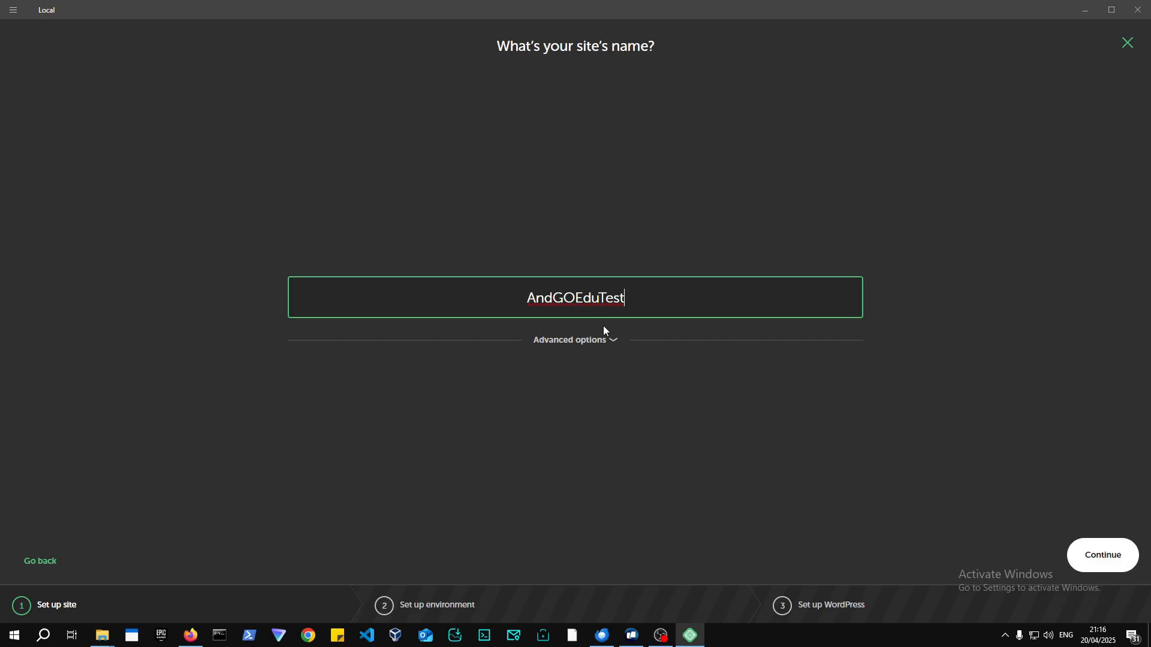
left_click(617, 341)
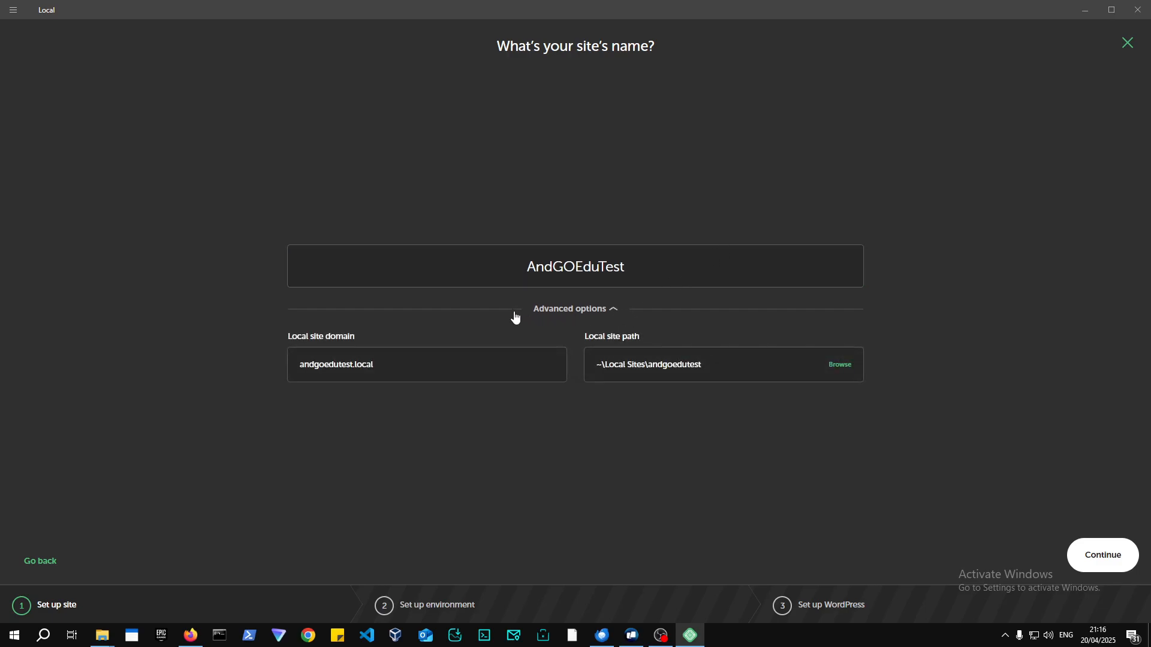
double_click(356, 370)
left_click(357, 370)
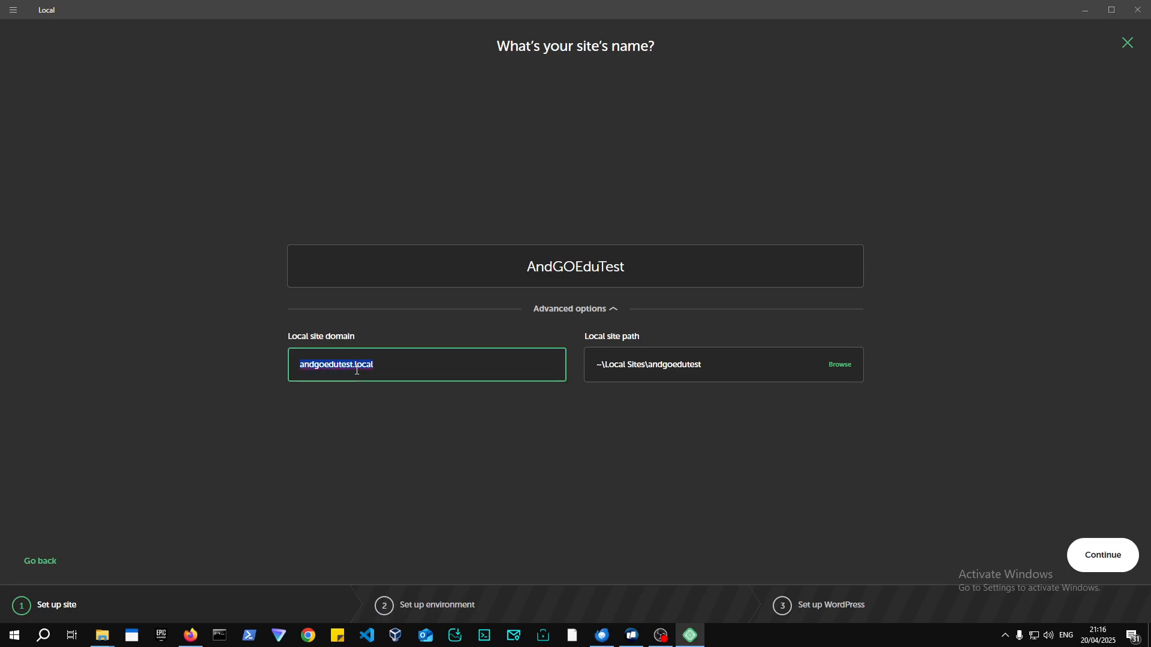
left_click(605, 283)
double_click(605, 283)
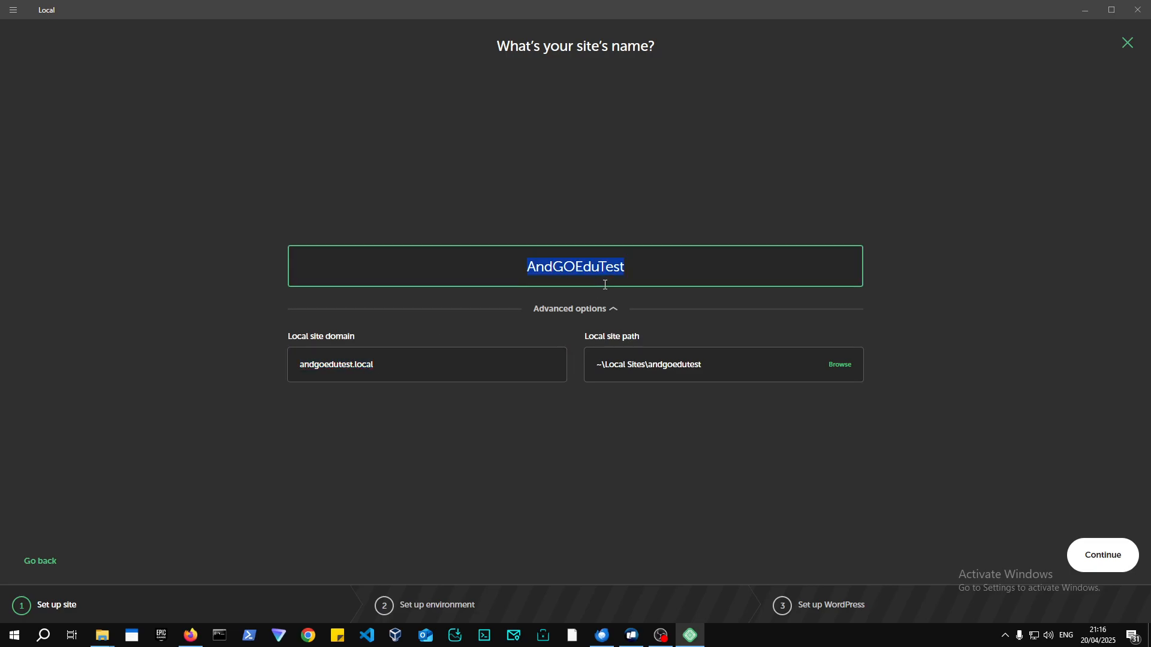
type("andgo")
key("BackSpace")
key("BackSpace")
key("BackSpace")
key("BackSpace")
key("BackSpace")
type("AND GO ")
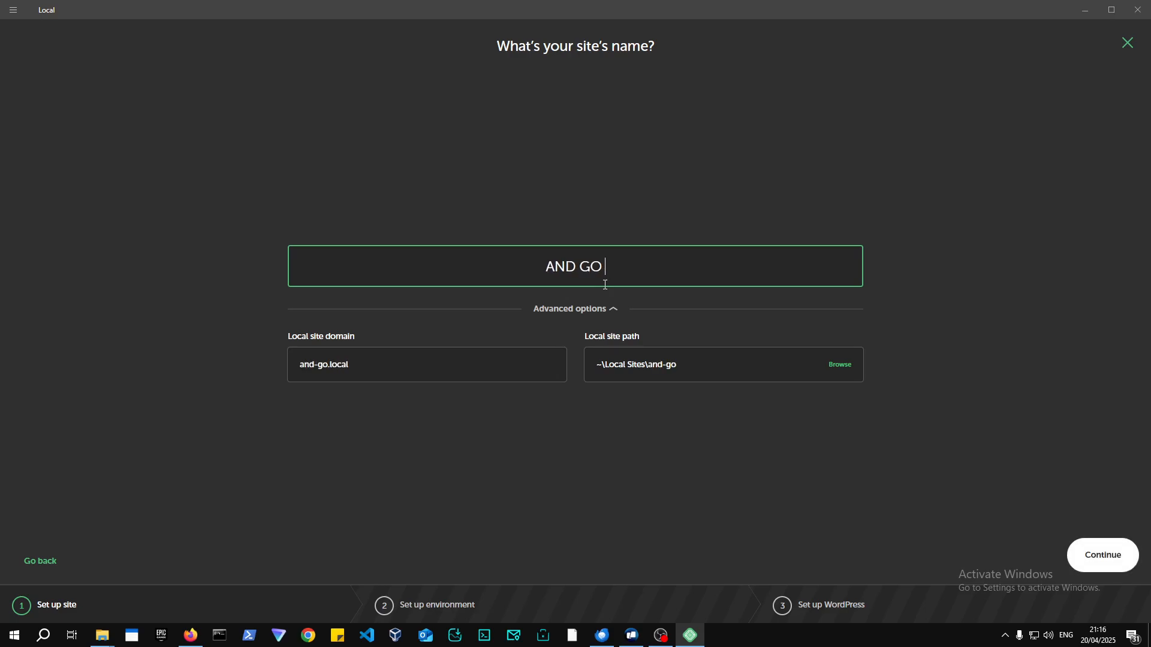
type("EDU")
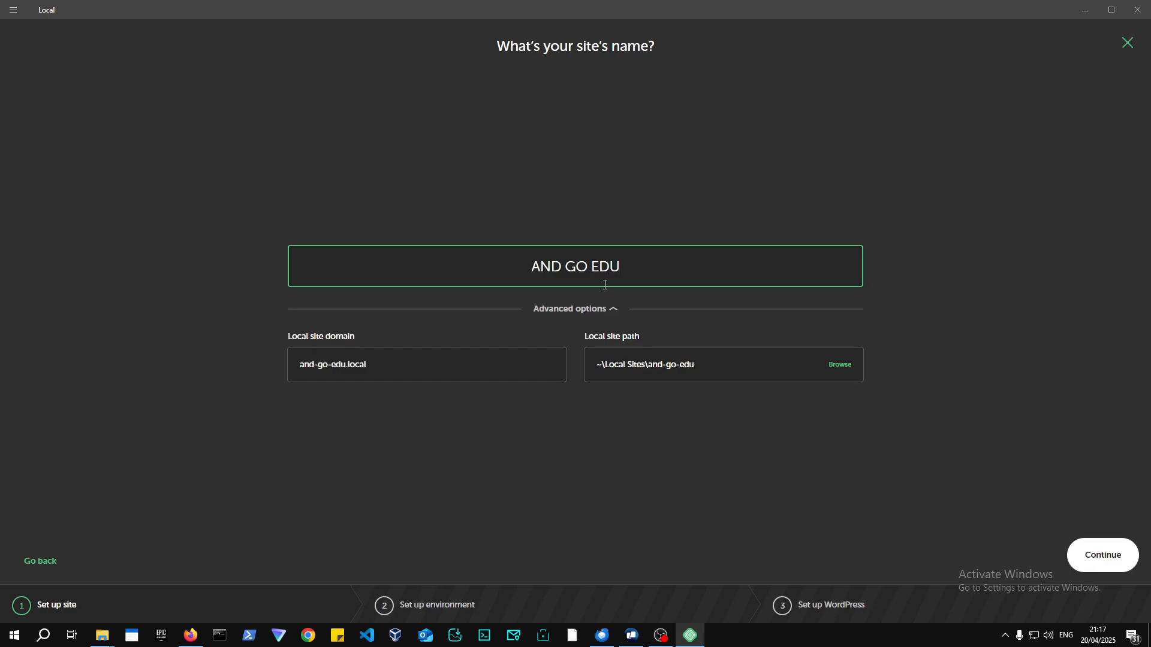
Set the site domain to andgoedu.local and move on to the environment step.
left_click(327, 366)
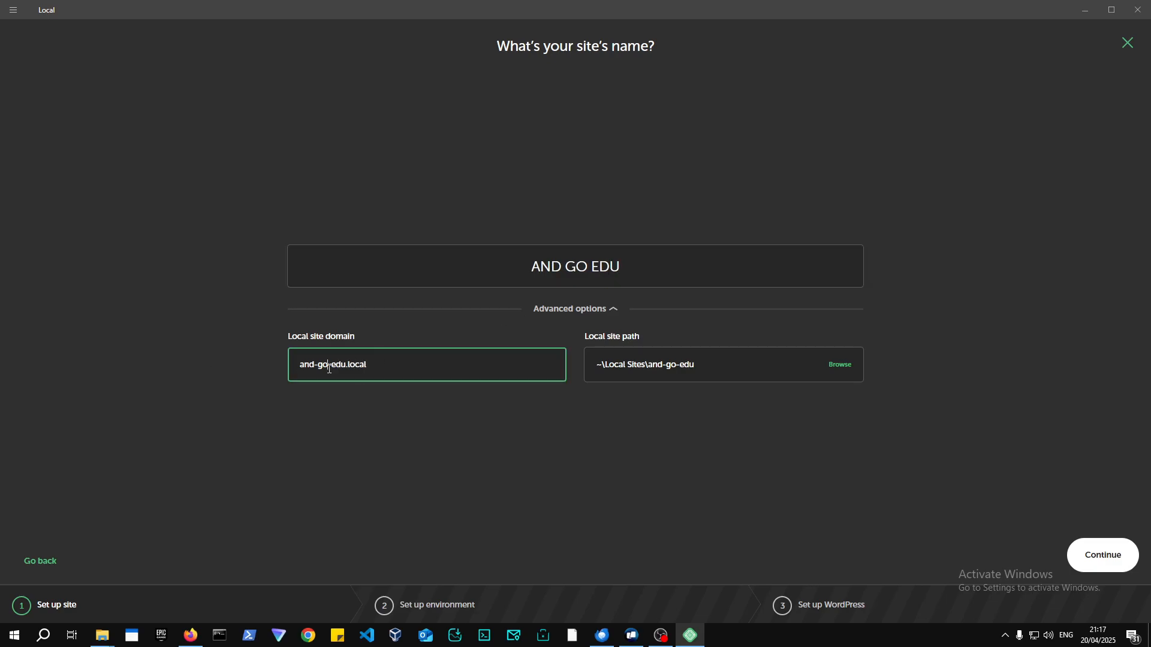
left_click(564, 268)
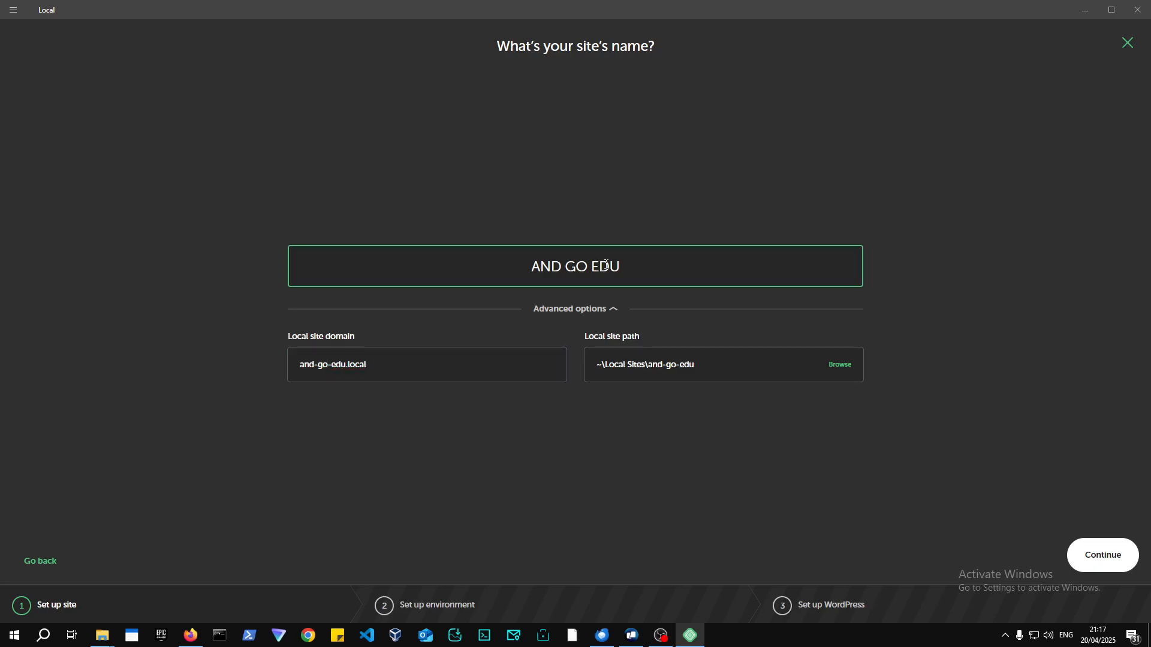
triple_click(370, 368)
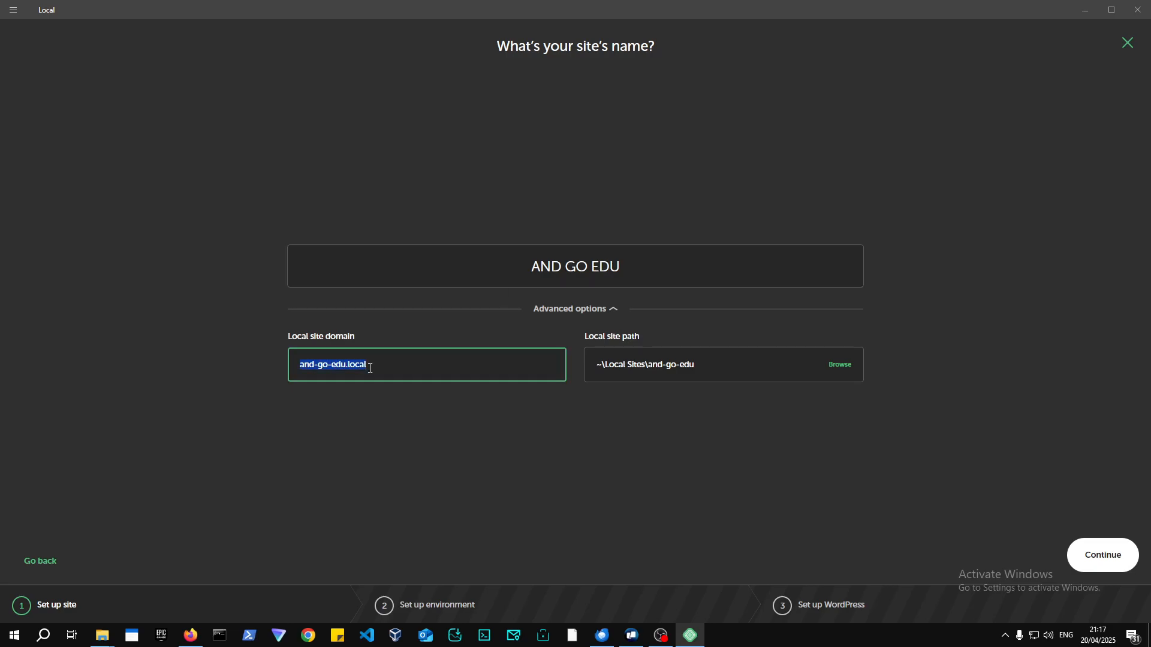
type("andgoedu.loca")
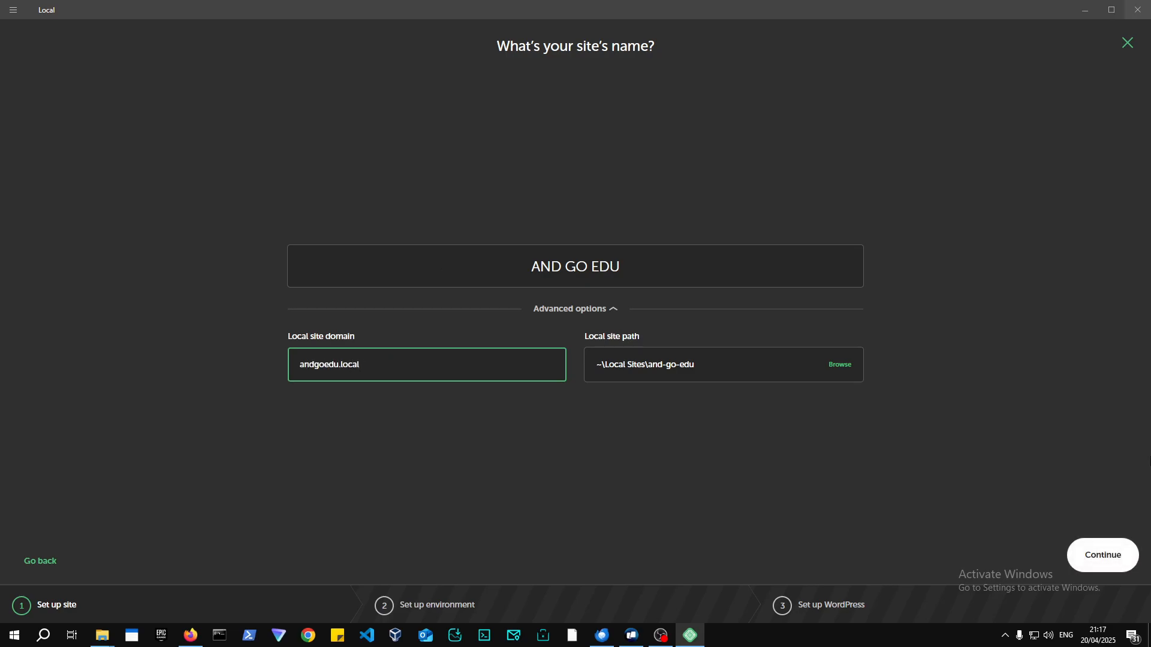
left_click(728, 376)
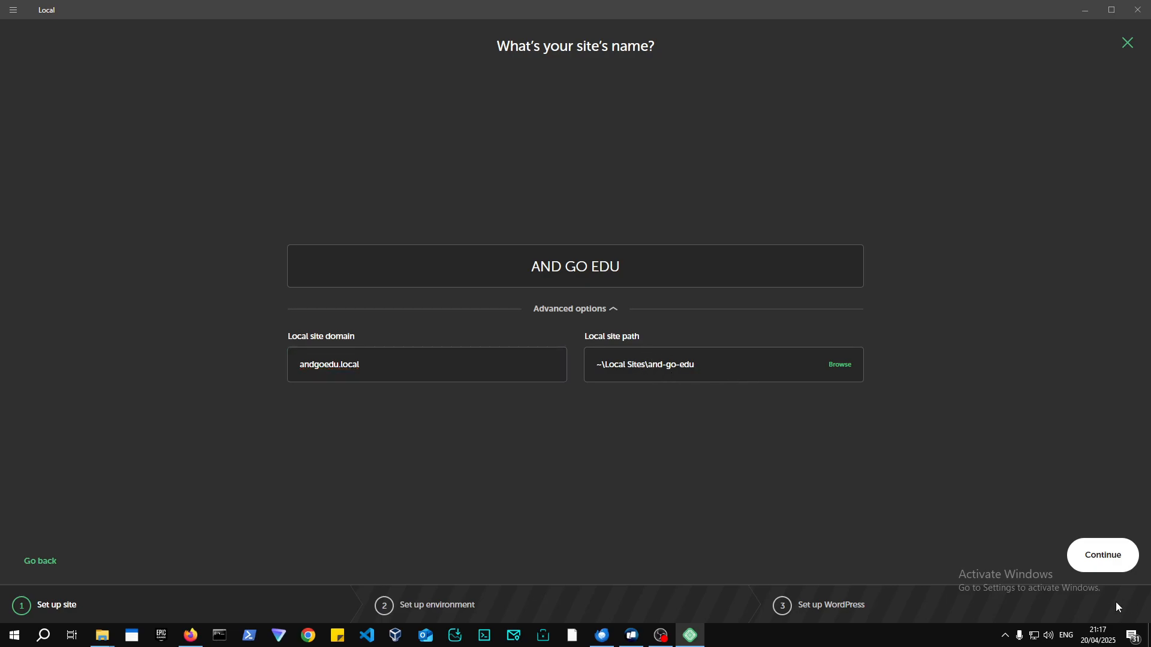
left_click(1088, 561)
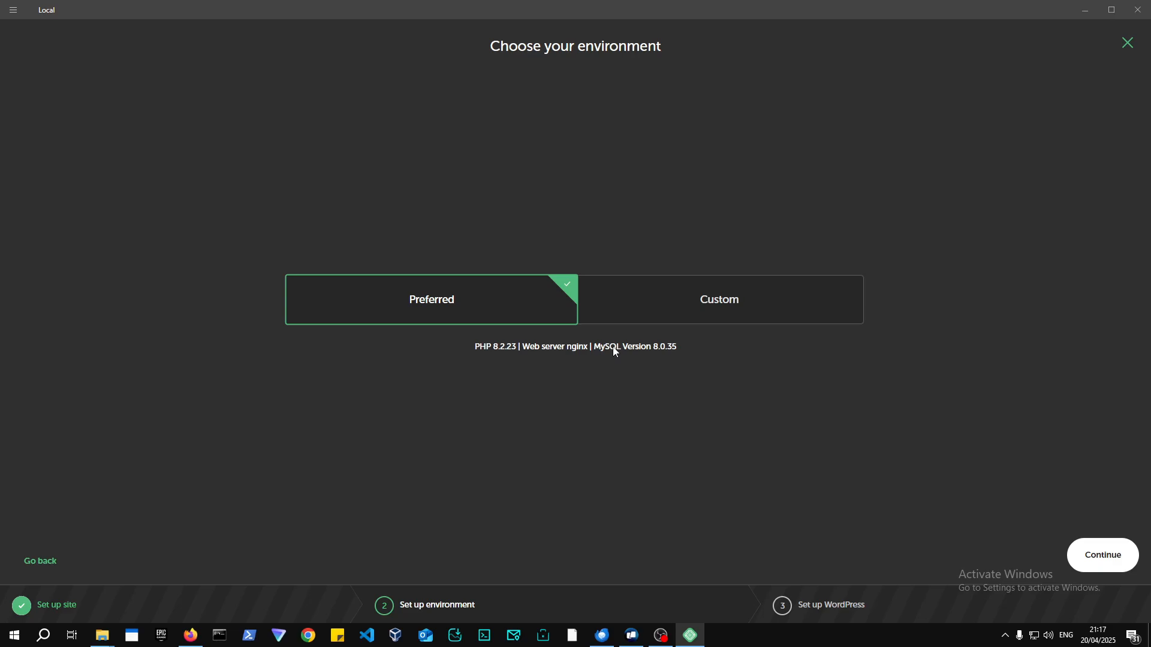
Switch to Custom and pick PHP 8.3.17, Apache 2.4.43 web server and MariaDB 10.4.32 database.
left_click(676, 309)
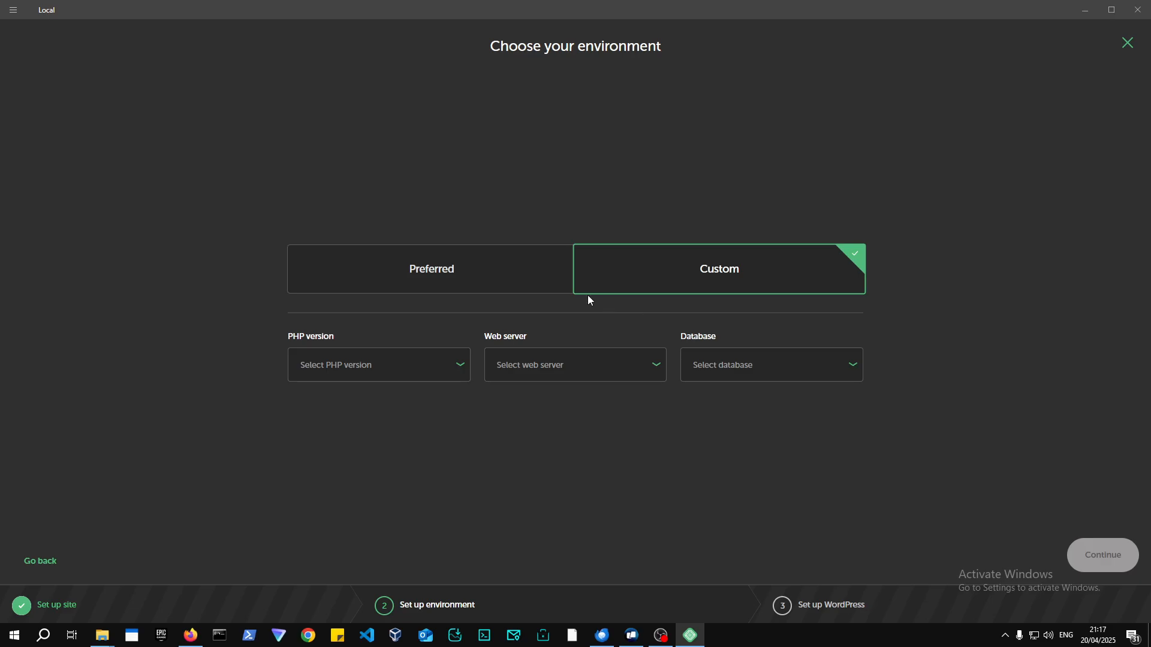
left_click(410, 364)
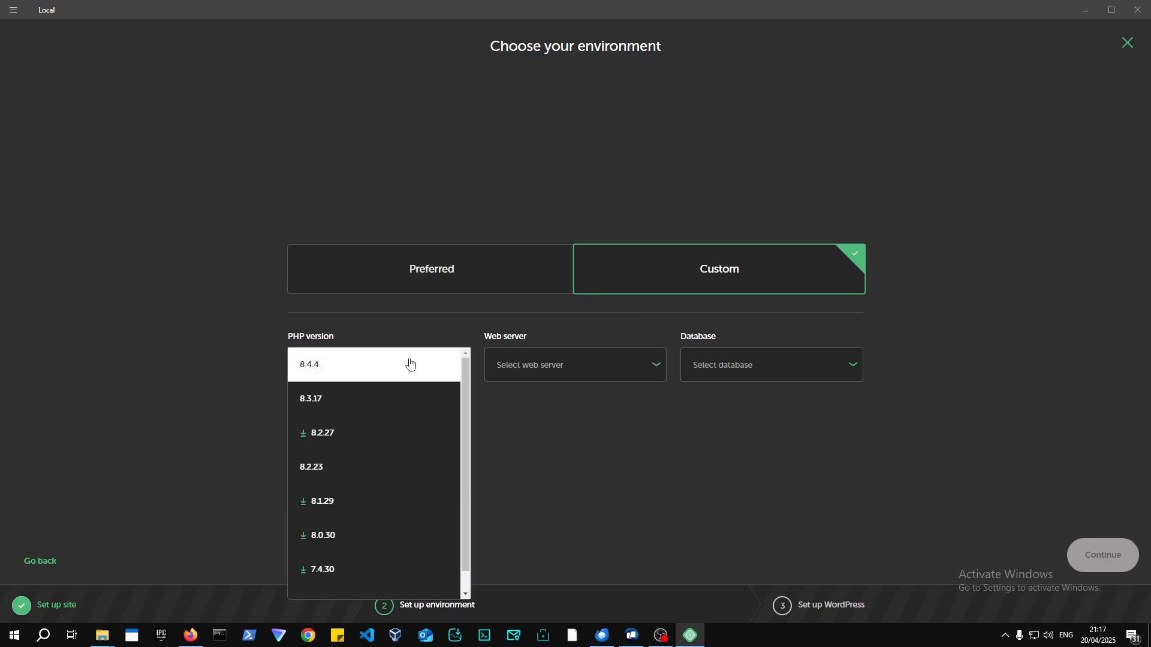
left_click(404, 398)
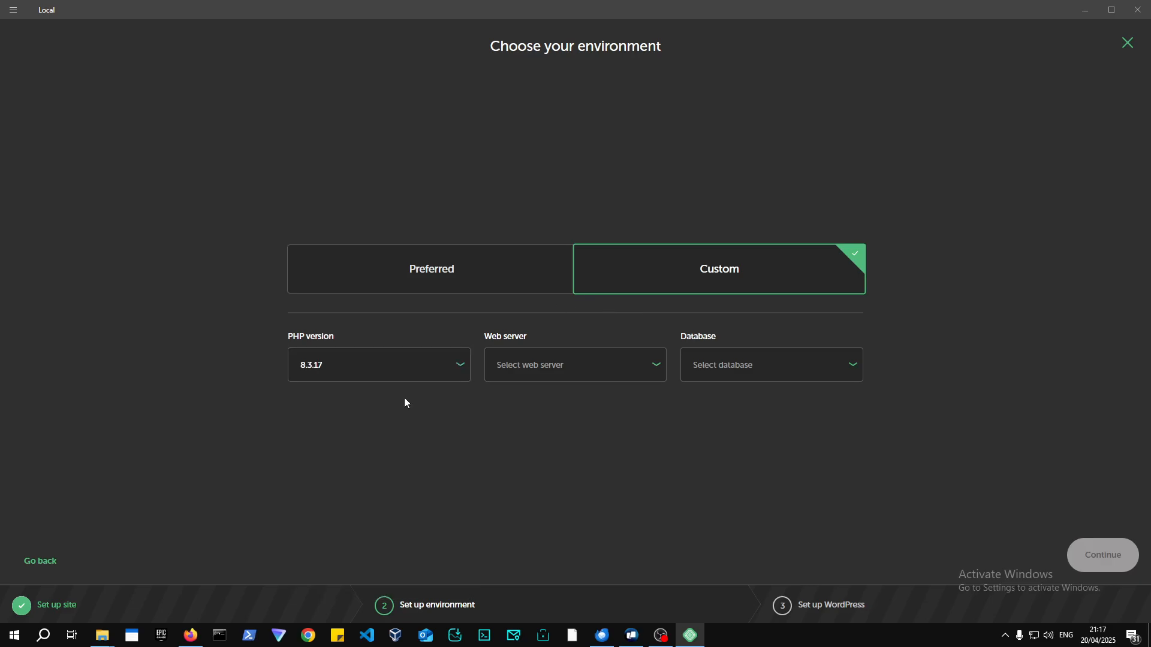
left_click(573, 381)
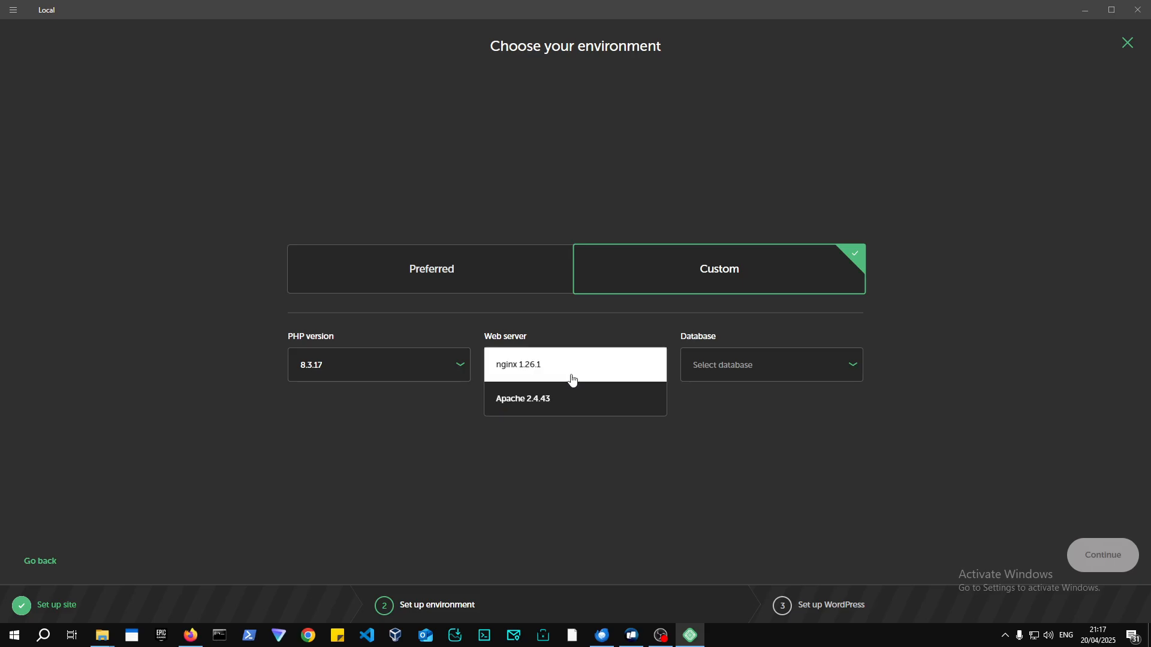
left_click(594, 399)
left_click(794, 372)
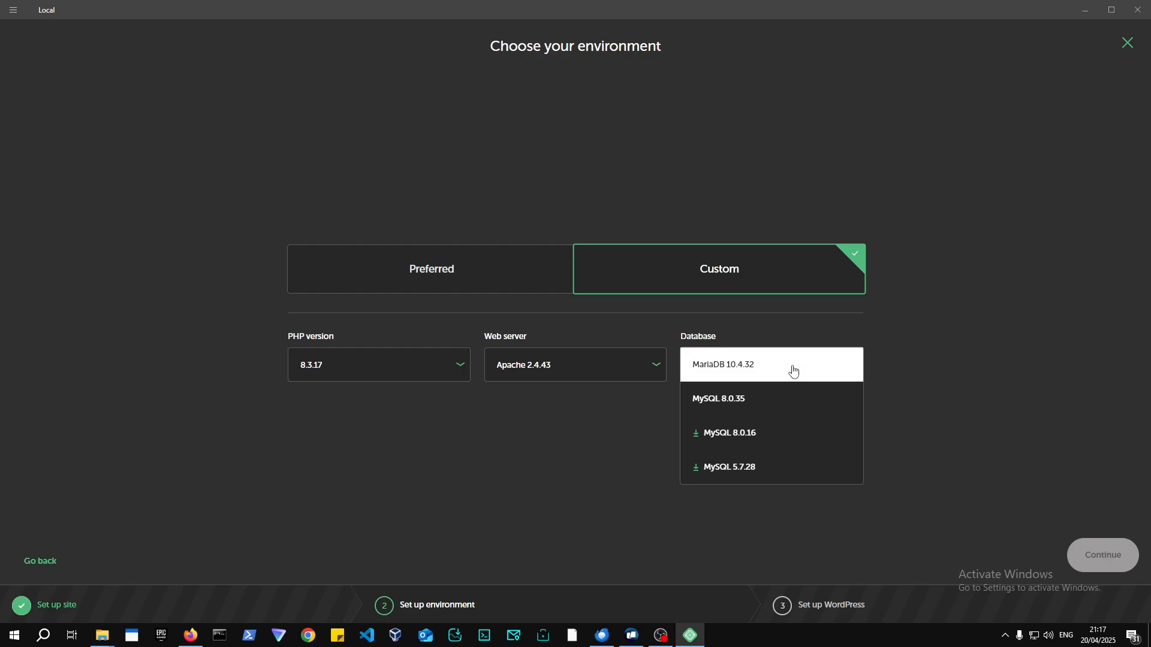
left_click(782, 379)
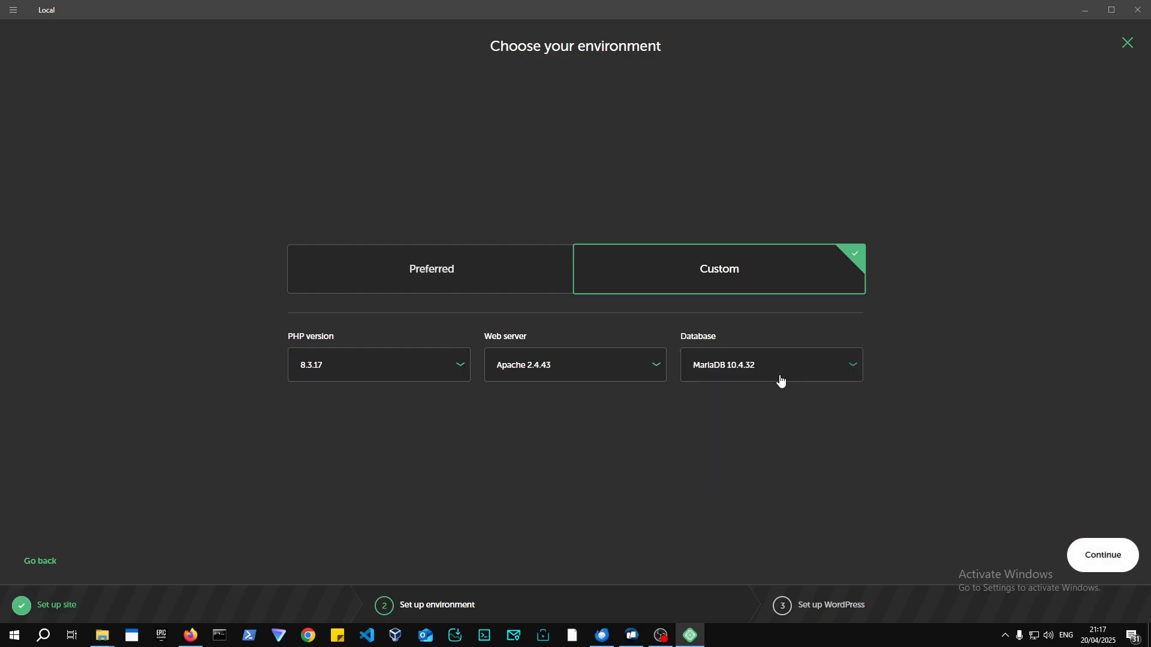
left_click(780, 376)
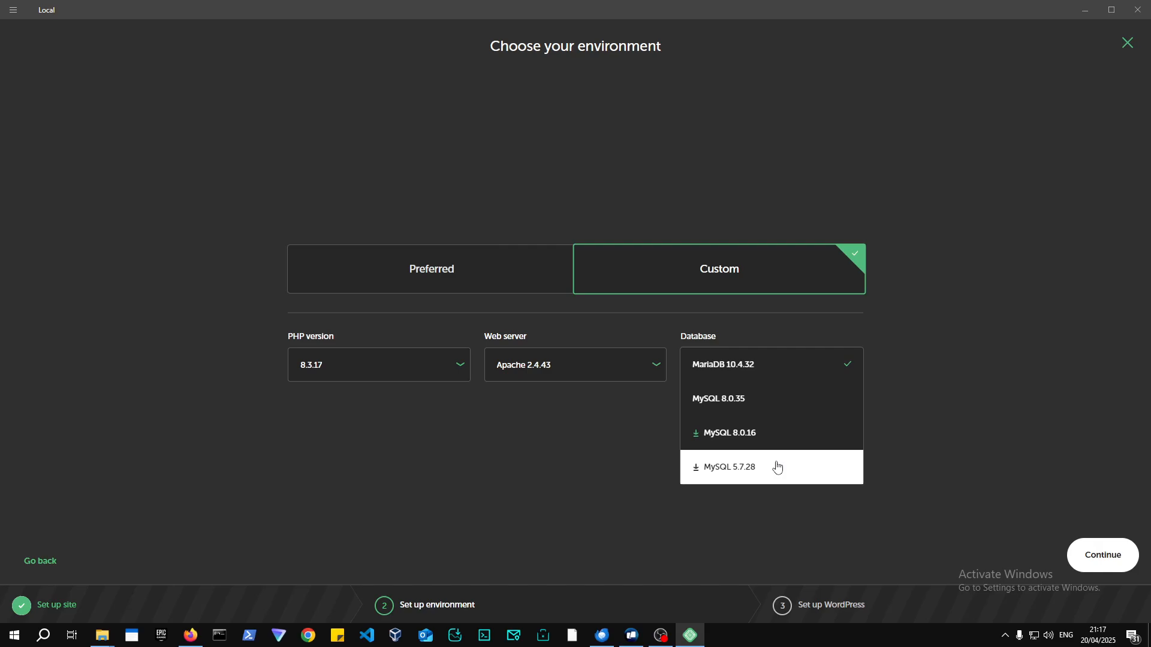
left_click(772, 372)
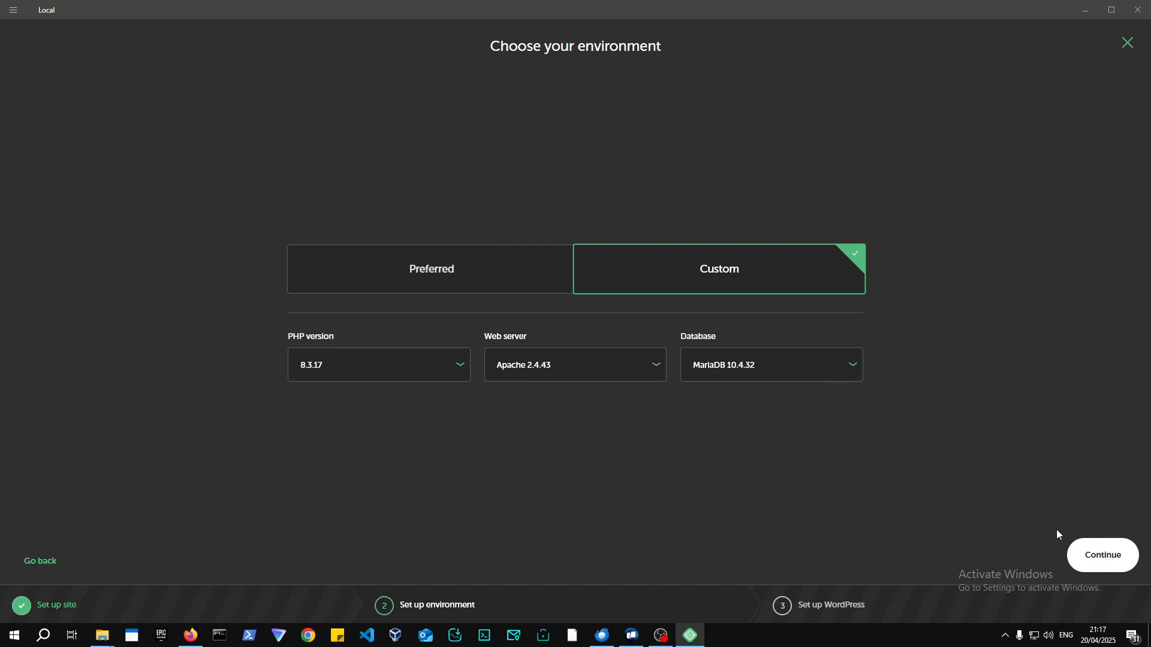
Enter WordPress username admin and type the account password.
left_click(1105, 561)
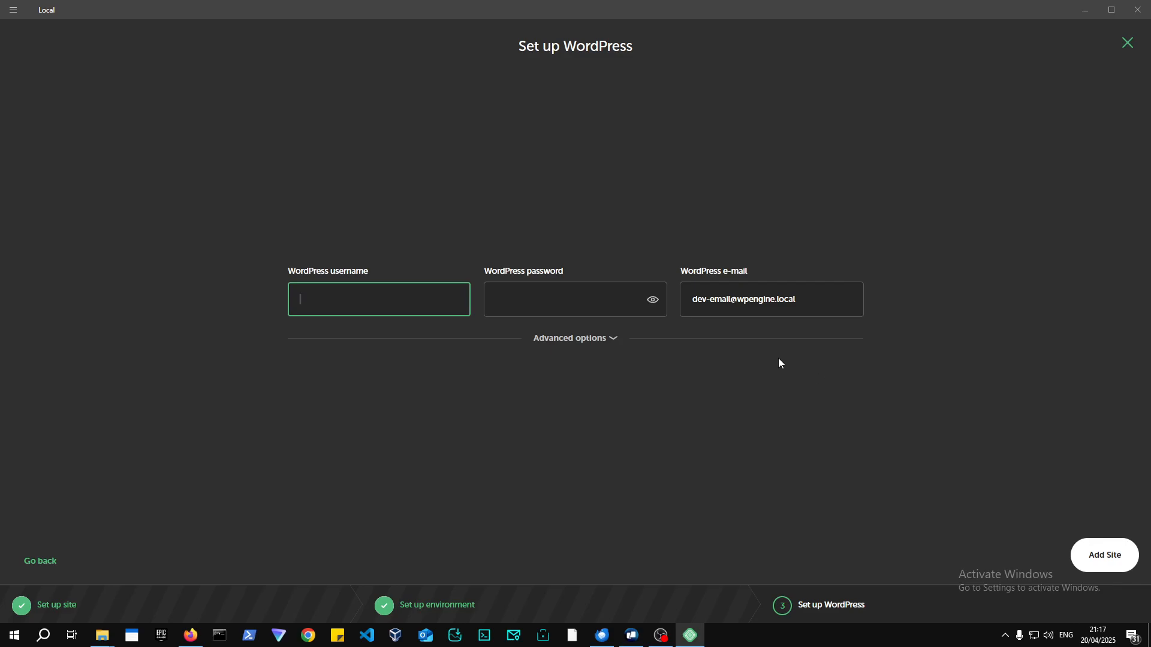
type("d")
type("a")
key("BackSpace")
key("BackSpace")
type("ad,")
type("min")
left_click(553, 291)
type("admin")
Under Advanced options, keep language English (United States) and Multisite set to No.
left_click(603, 339)
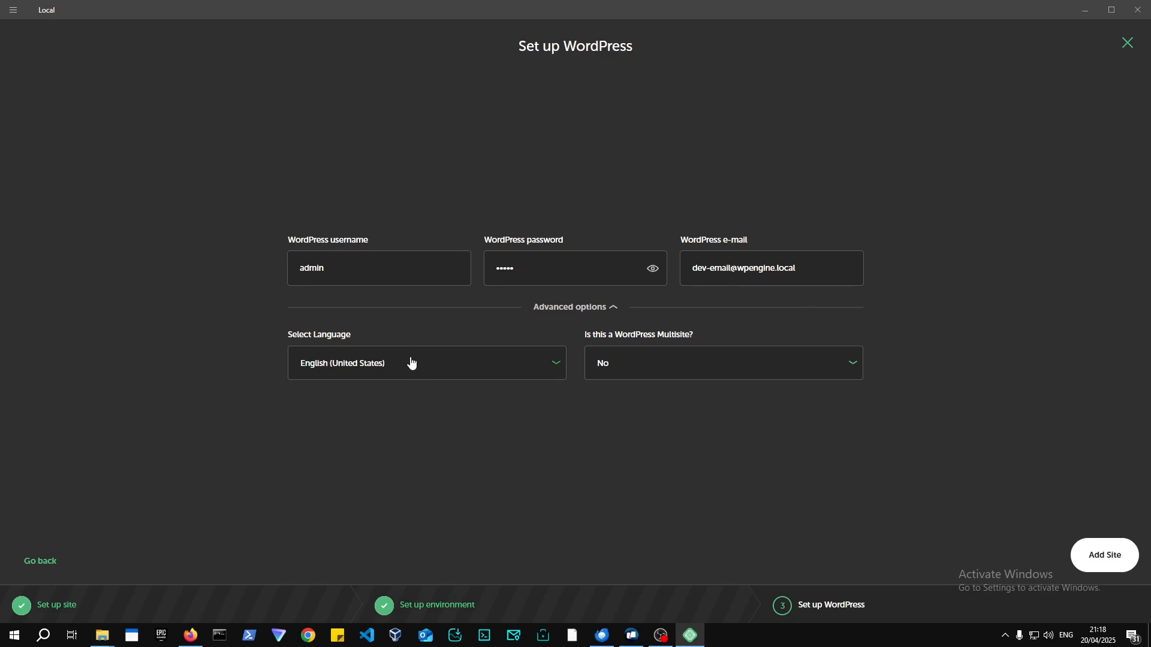
left_click(548, 364)
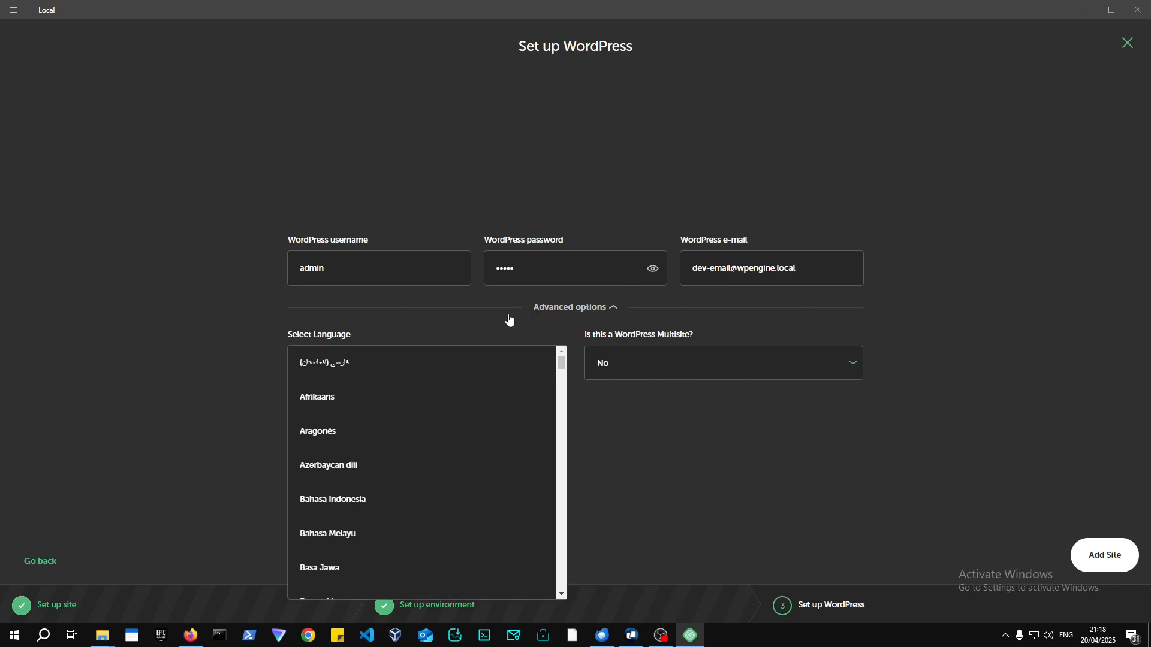
scroll(336, 425, "down", 5)
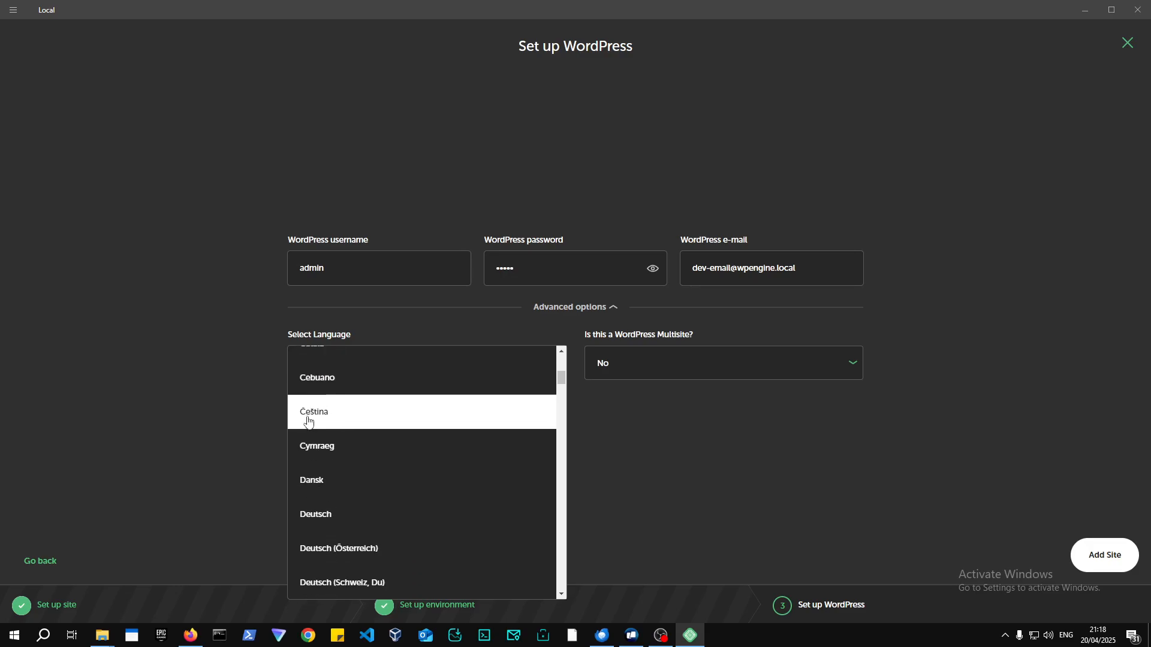
left_click(120, 386)
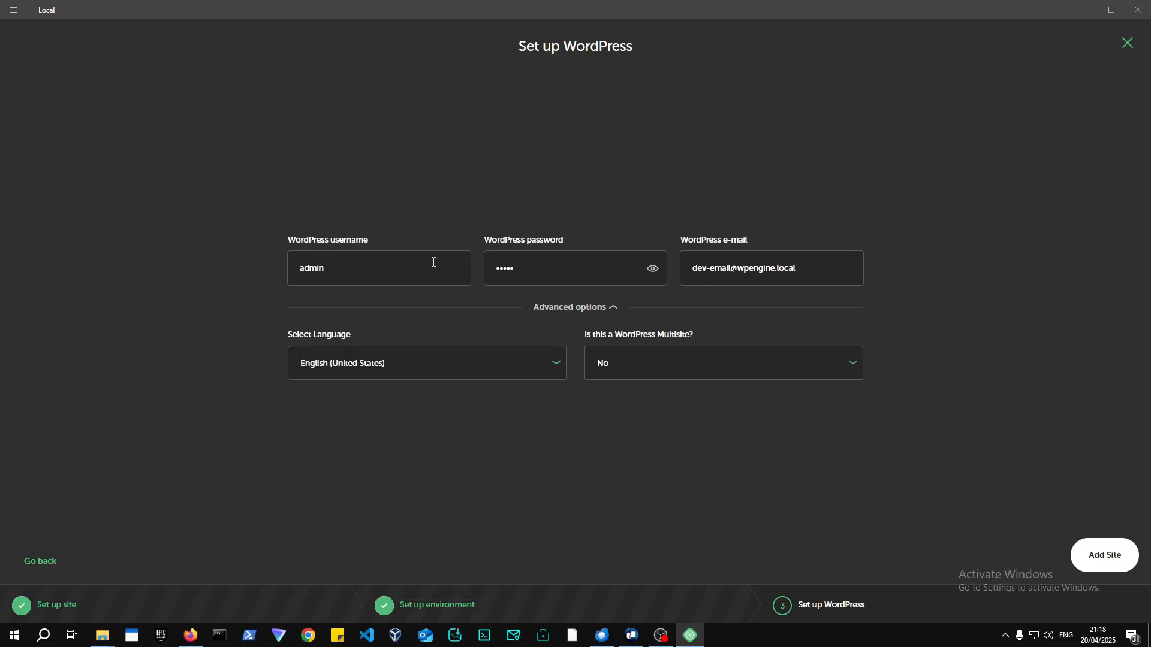
left_click(656, 364)
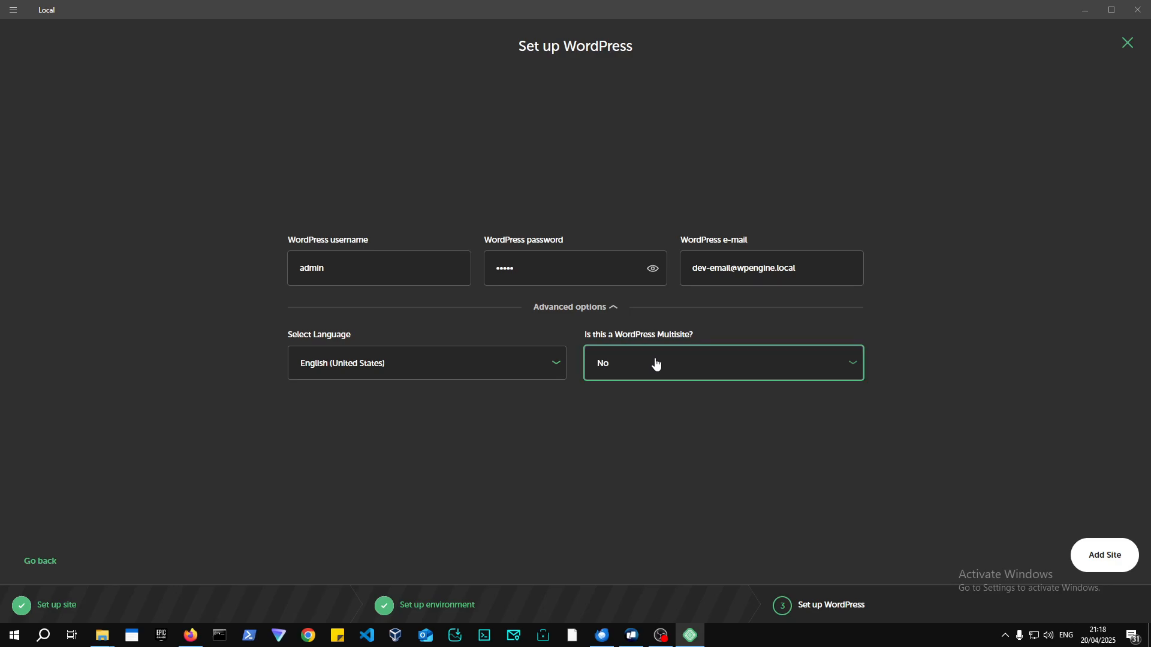
left_click(656, 364)
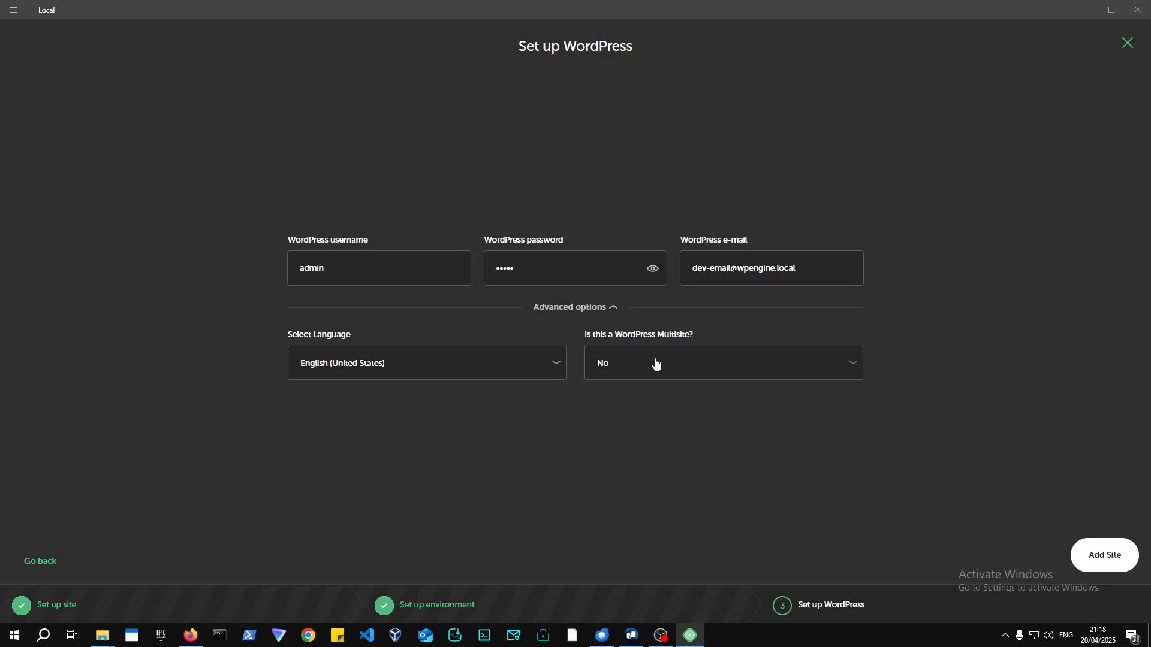
left_click(689, 367)
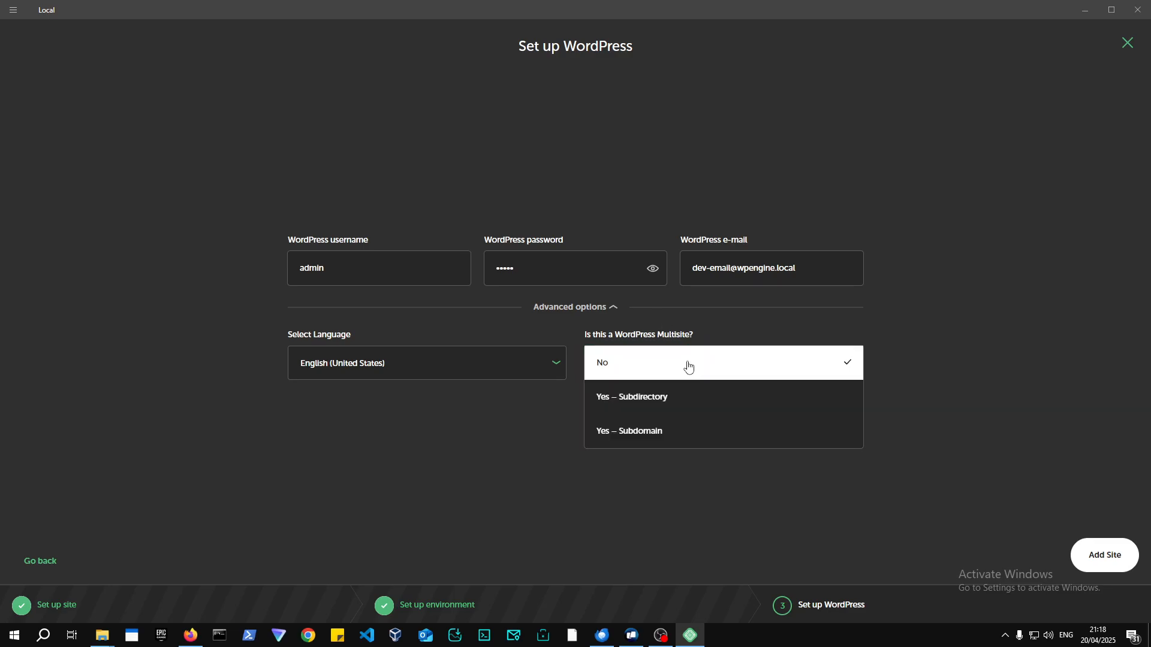
left_click(729, 354)
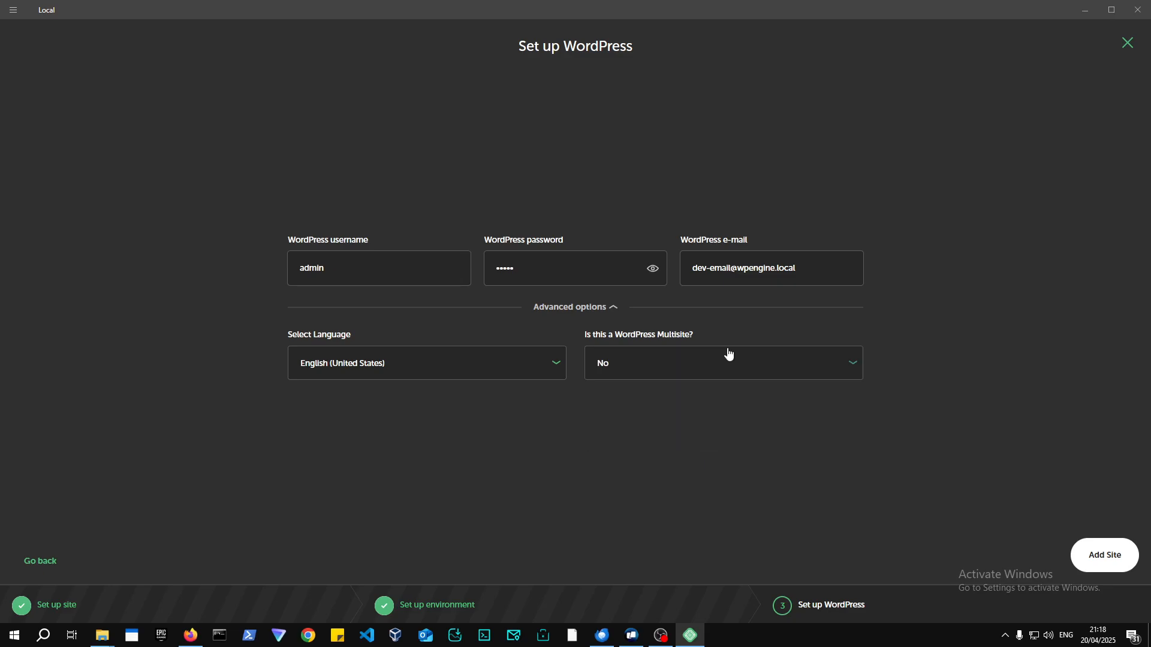
Add the AND GO EDU site, then switch to Firefox while WordPress installs.
left_click(1104, 555)
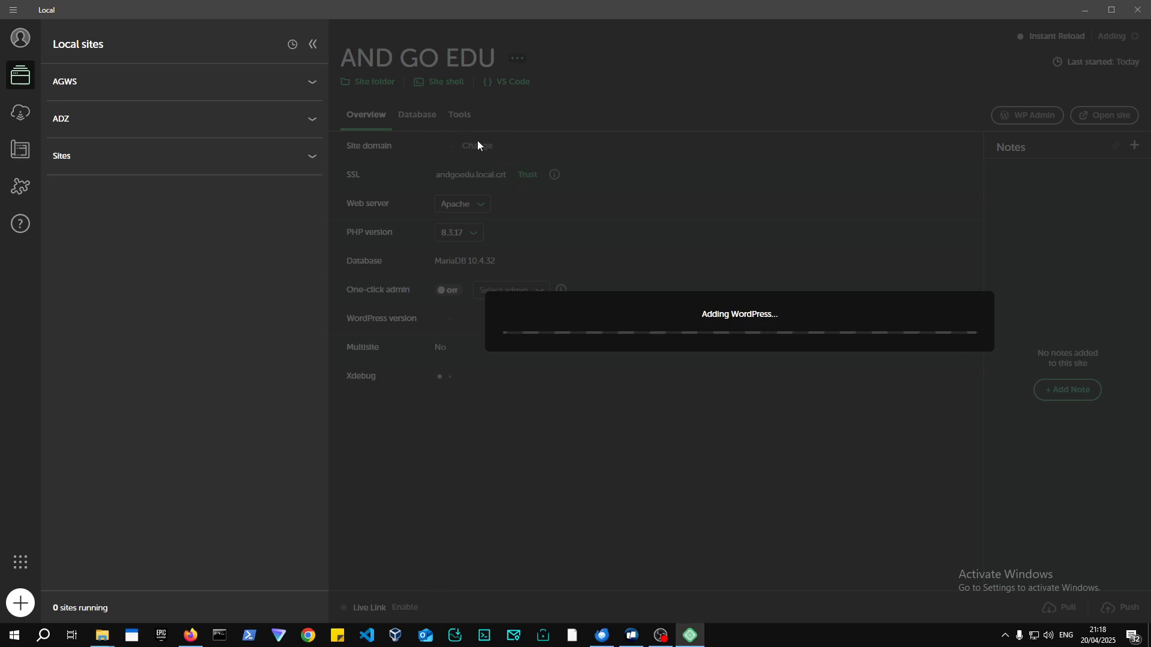
left_click(190, 636)
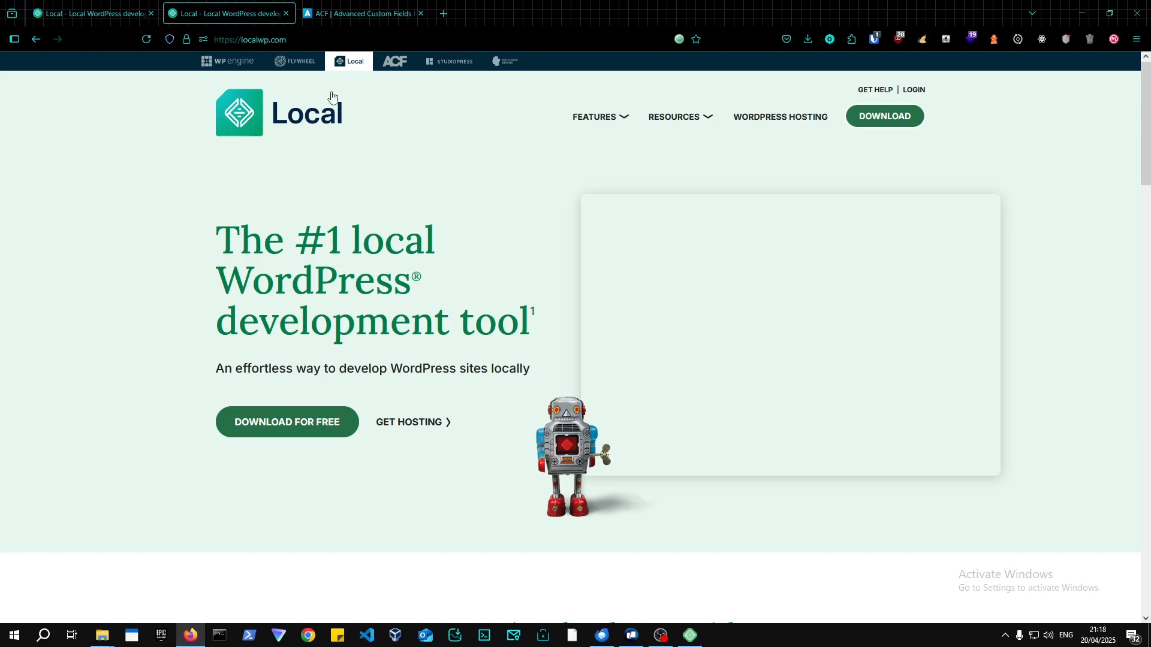
Load andgoedu.local in a new Firefox tab.
left_click(445, 15)
type("andgoedu.co")
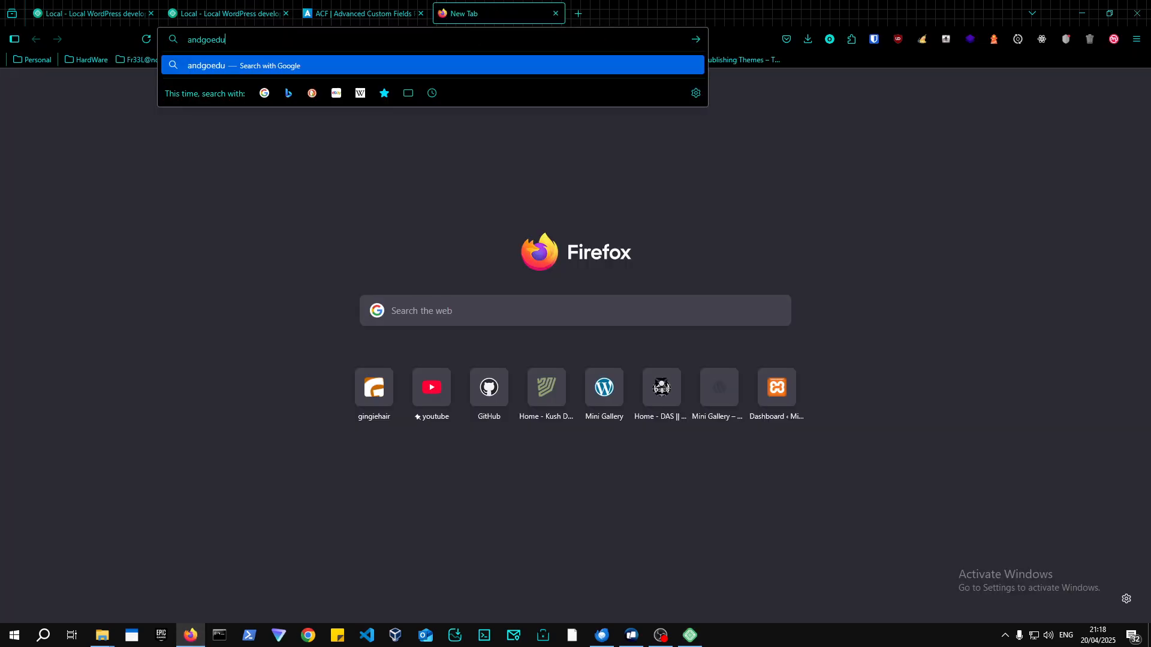
key("BackSpace")
key("BackSpace")
type("local")
key("Return")
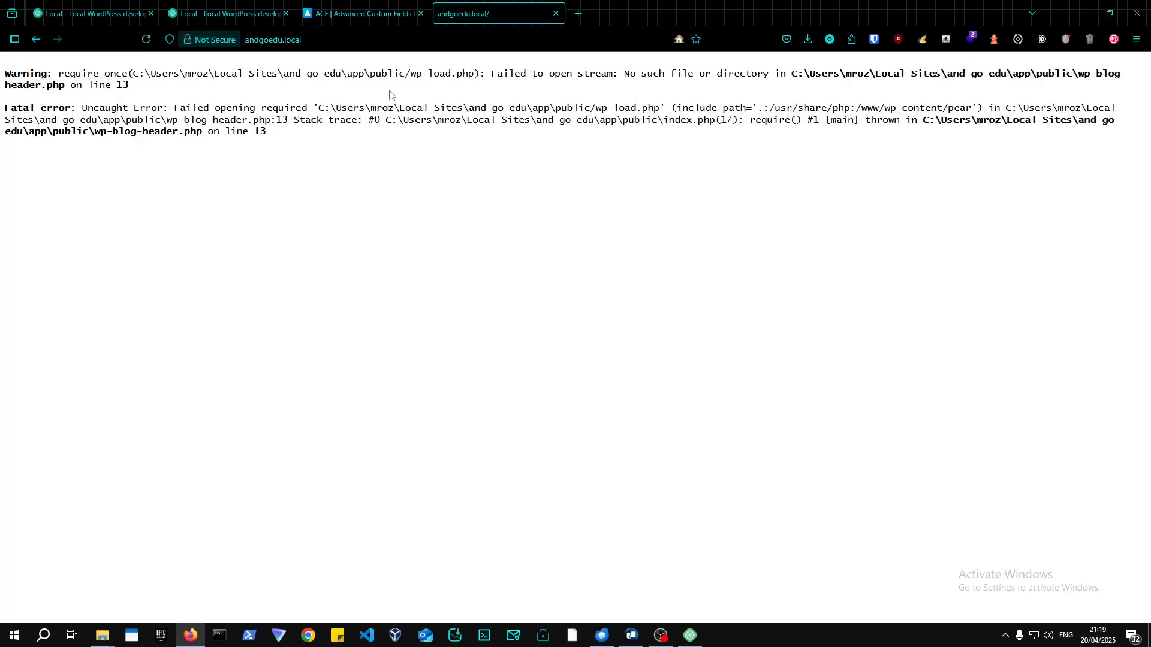
Snap Firefox beside Local, close the error, Local and ACF tabs, and maximise Local.
left_click_drag(768, 2, 0, 174)
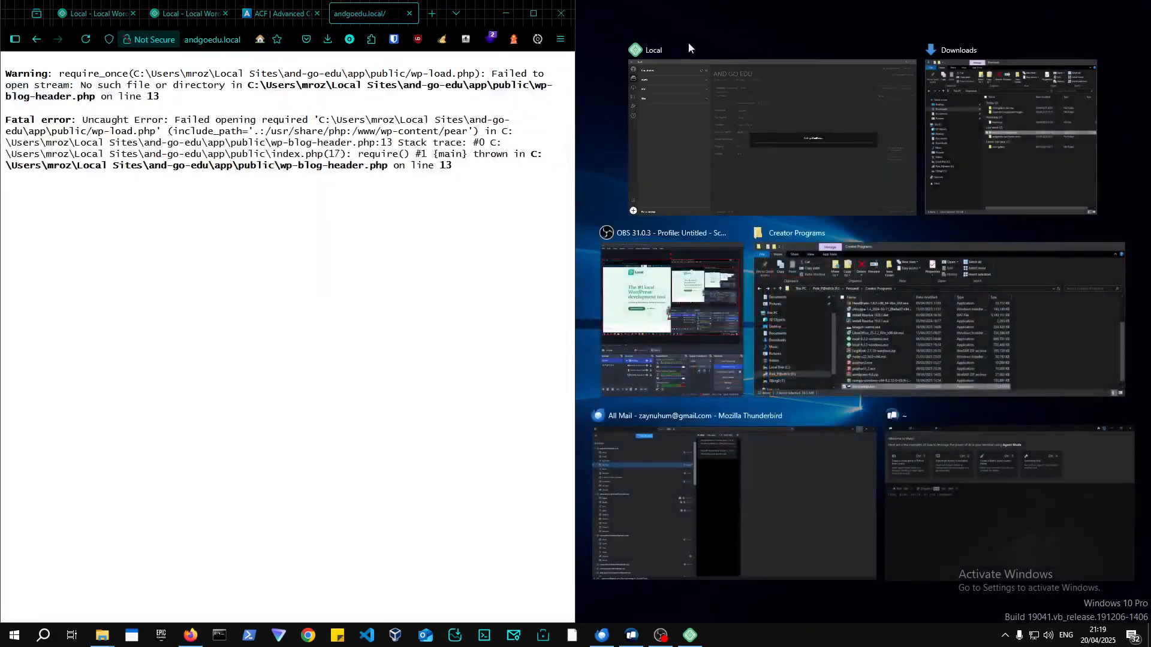
left_click(779, 117)
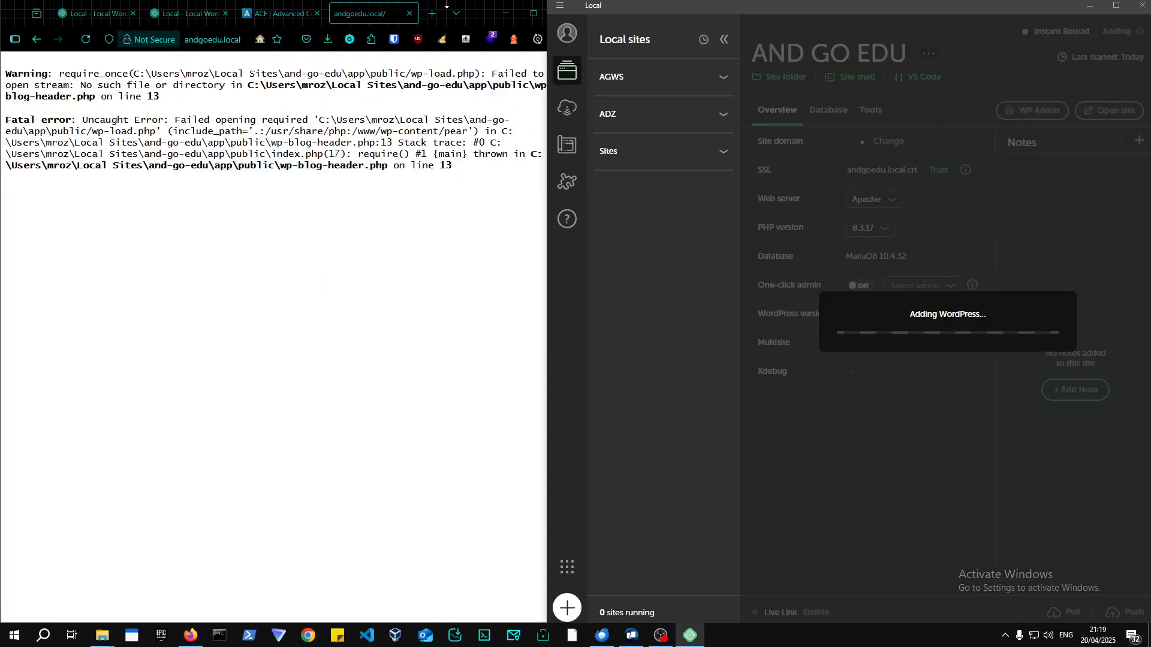
left_click(407, 15)
left_click(287, 13)
left_click(286, 14)
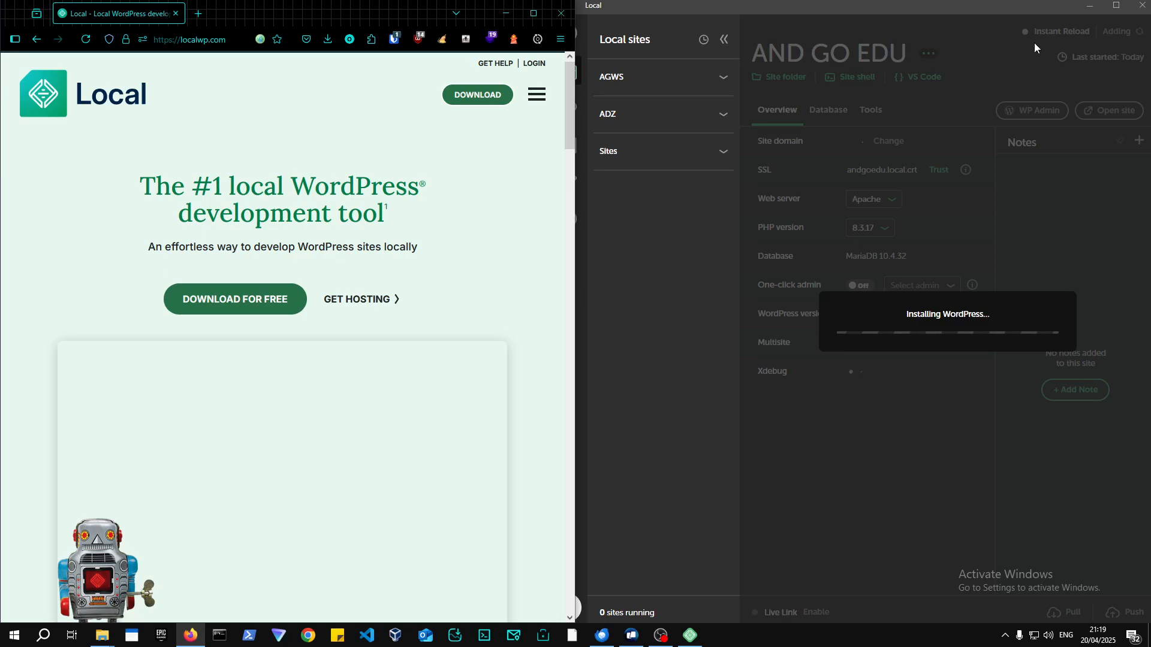
left_click(1116, 5)
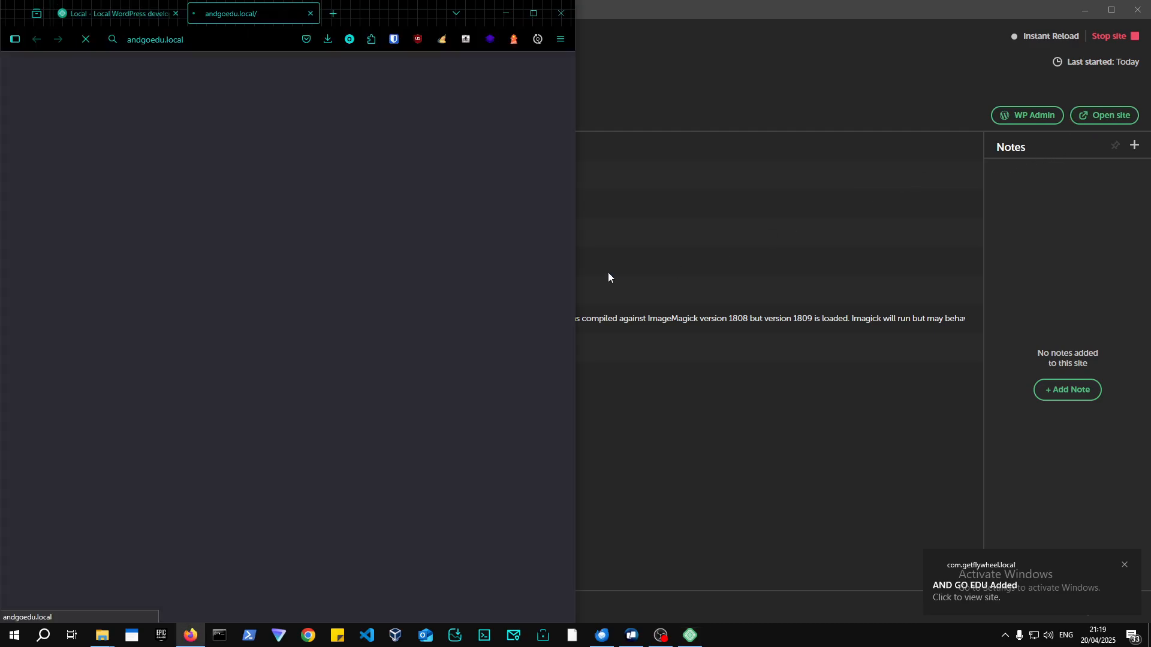
Trust the andgoedu.local SSL certificate in Local, with Firefox snapped beside it, then maximise Firefox.
left_click(532, 15)
left_click(362, 40)
left_click(363, 40)
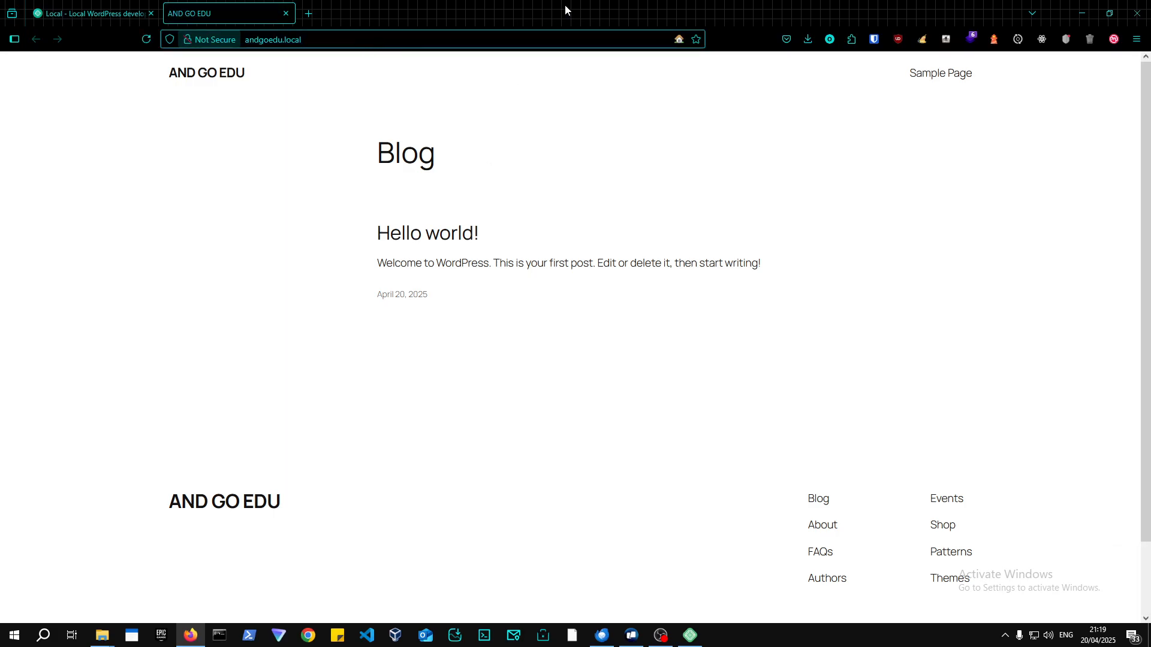
left_click_drag(565, 5, 33, 227)
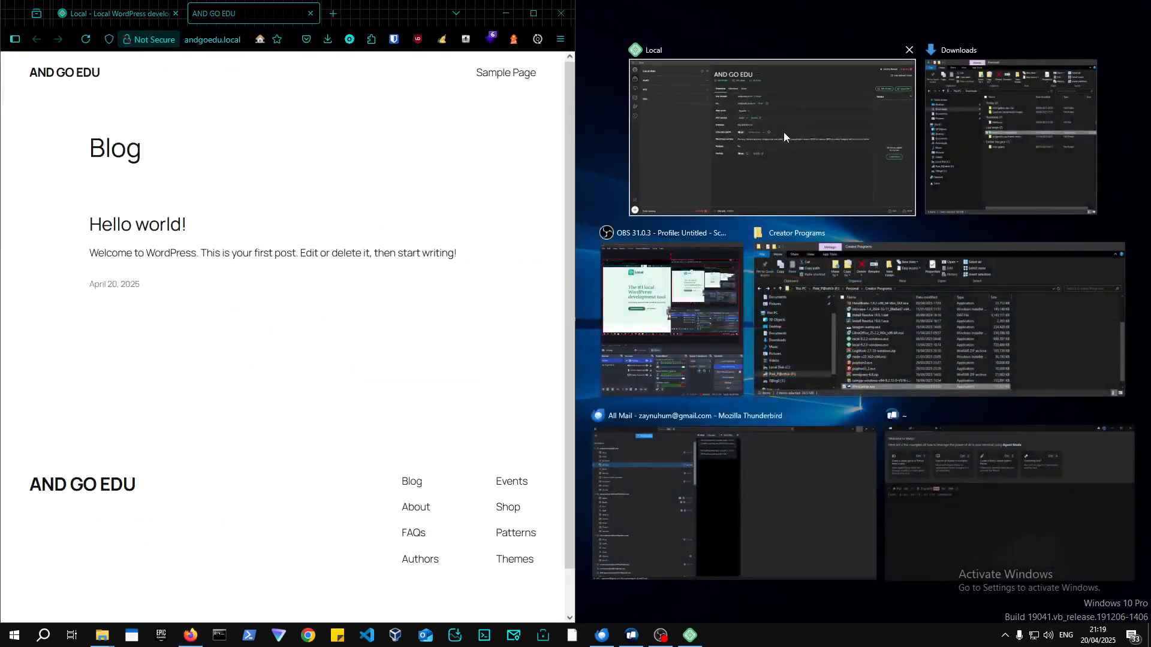
left_click(783, 132)
left_click(939, 170)
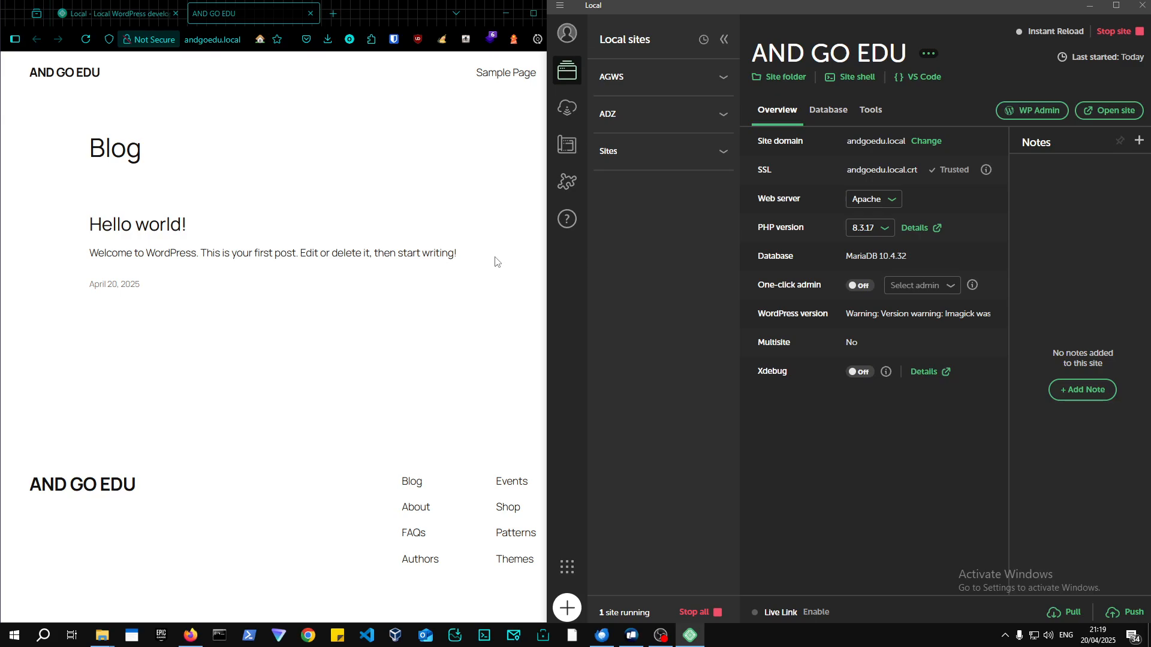
left_click(533, 13)
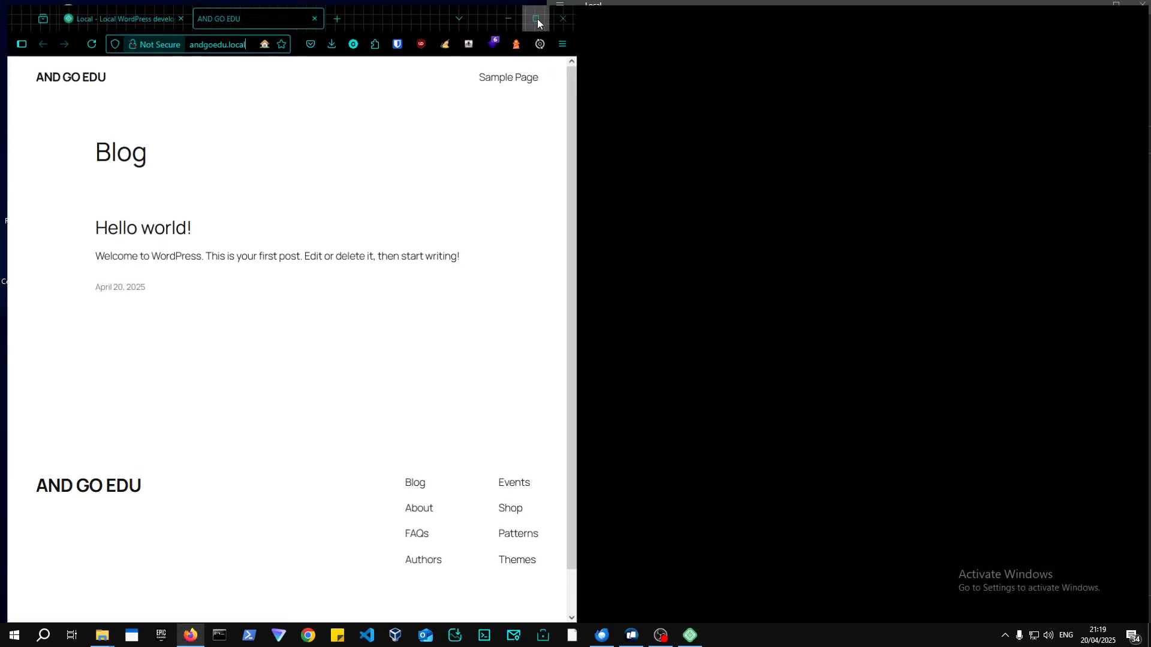
left_click(326, 38)
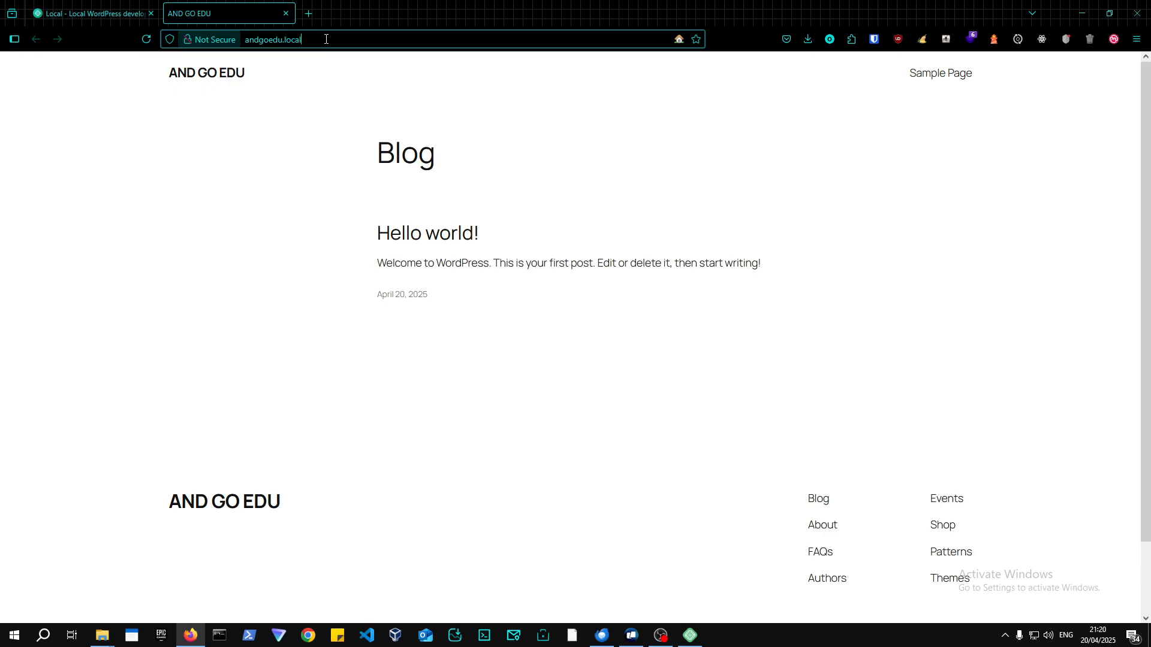
key("Home")
type("https://")
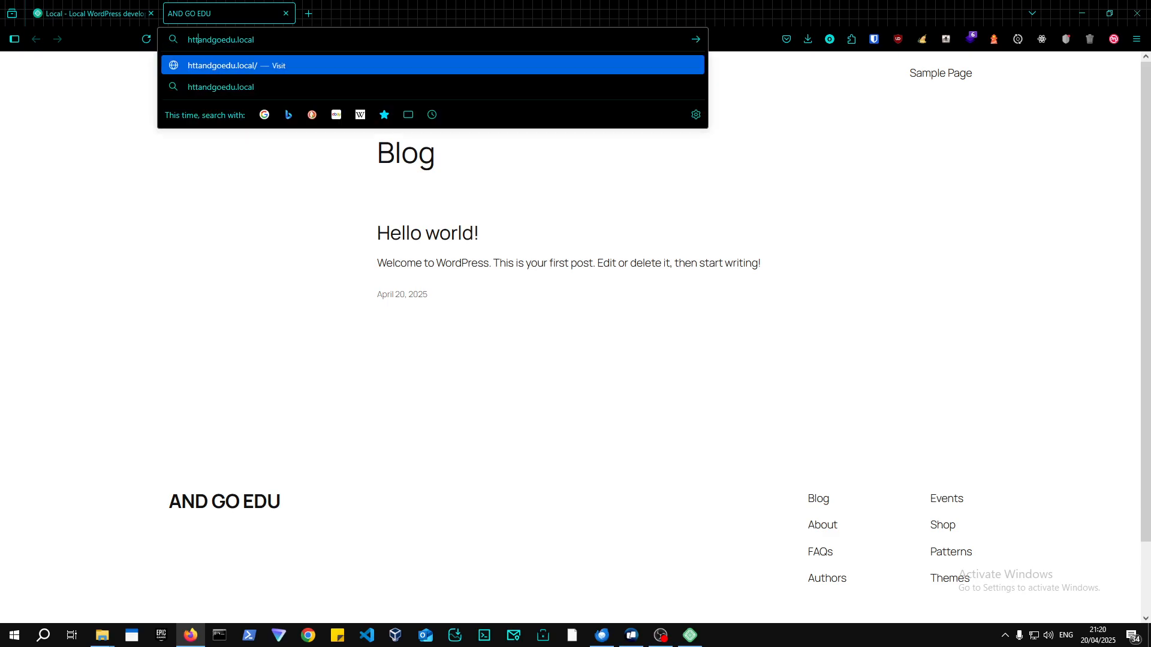
key("Return")
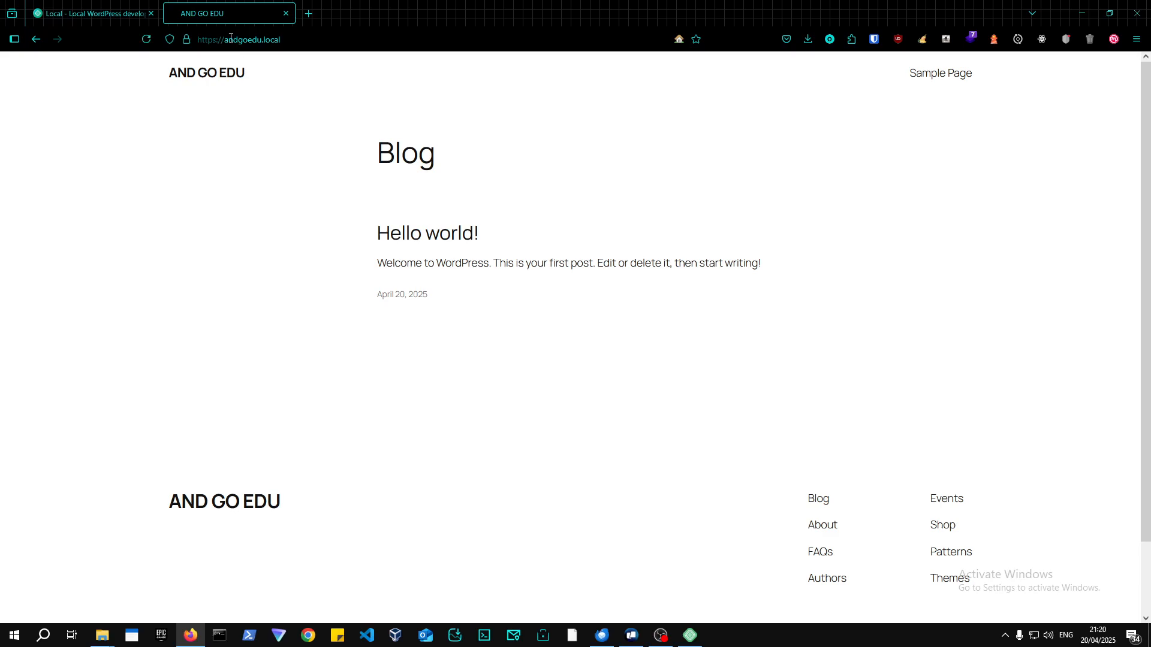
Check the connection security info, then open andgoedu.local/wp-admin.
left_click(386, 39)
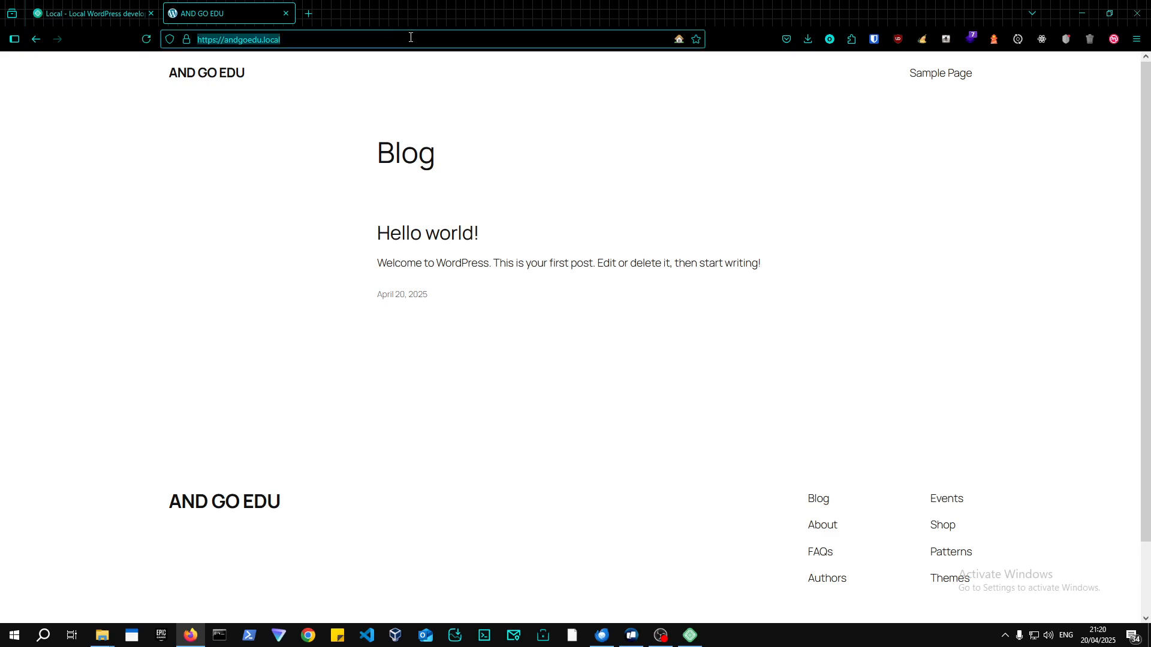
left_click(188, 38)
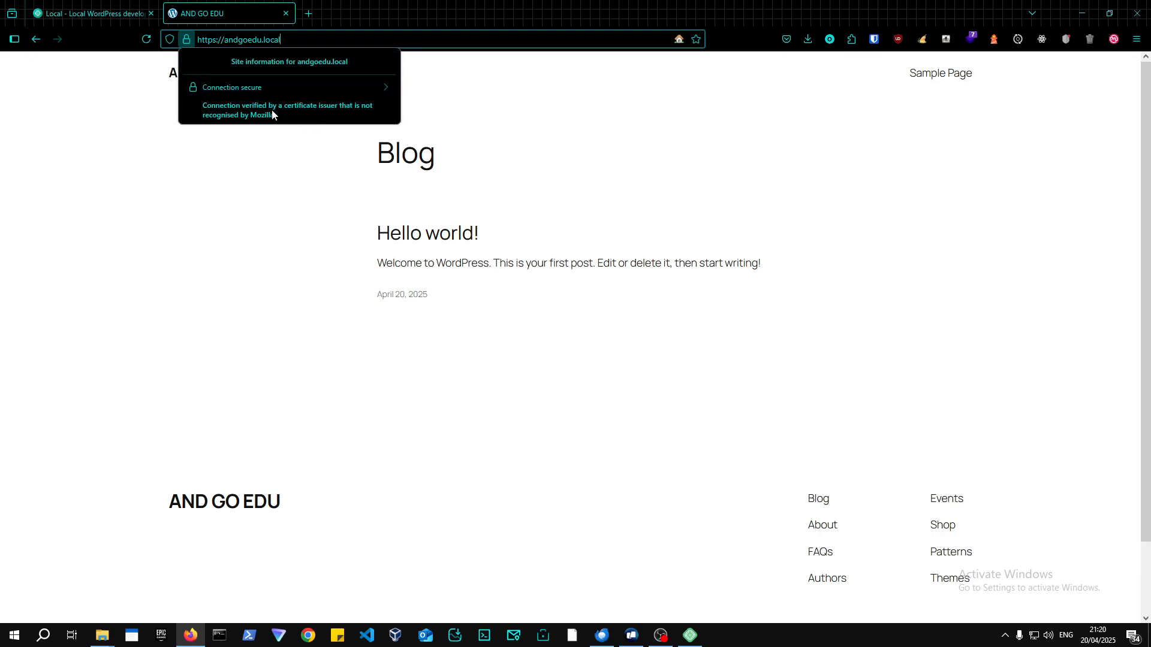
left_click(359, 38)
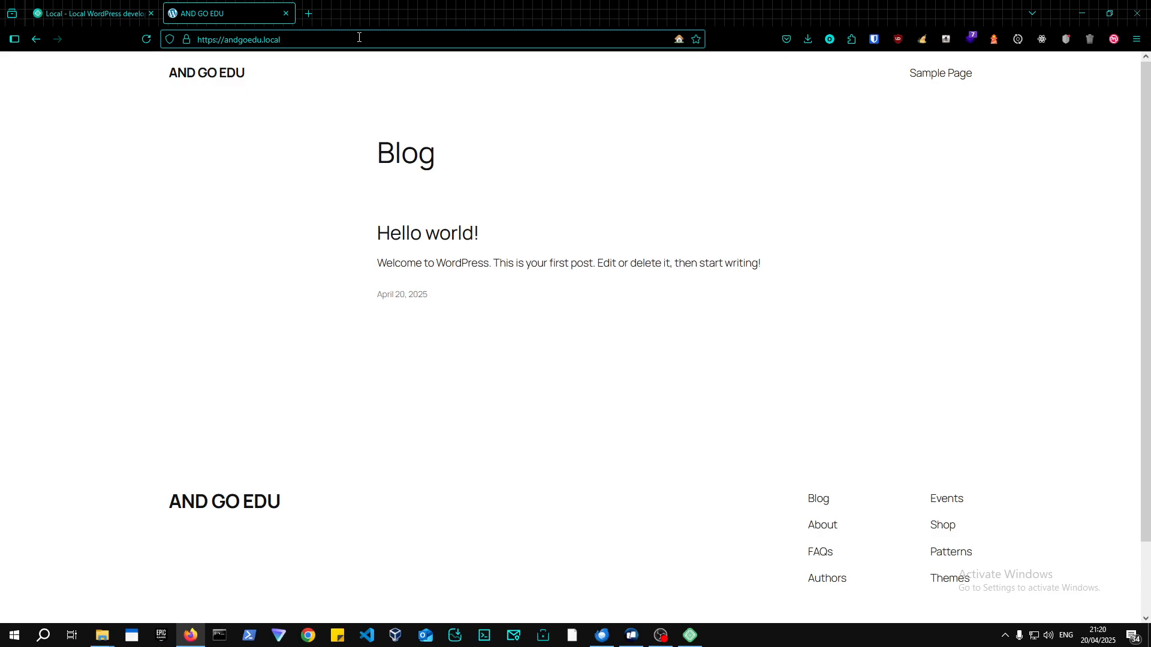
type("/wp-admin")
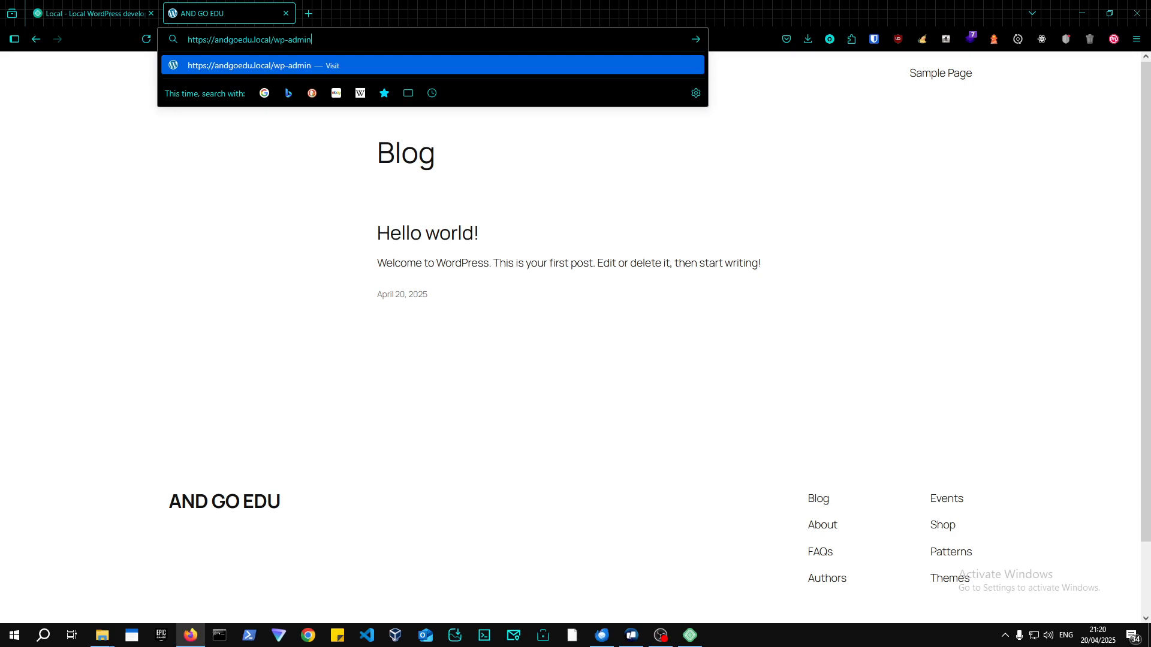
key("Return")
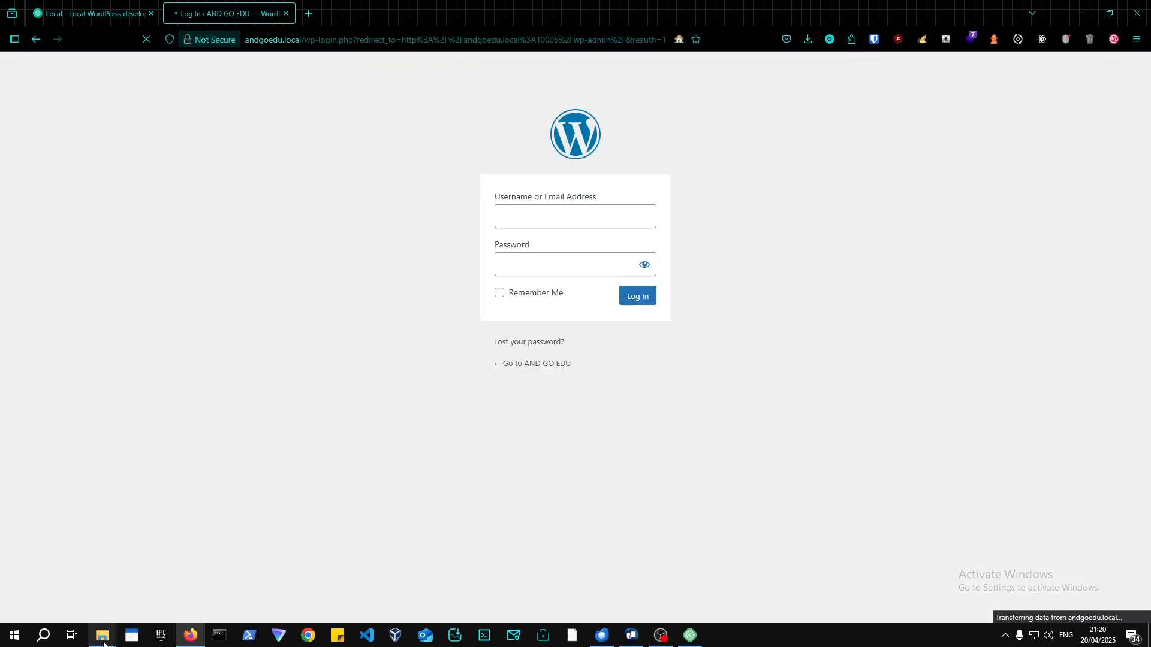
Browse in a maximized File Explorer to the Local Sites folder in the user's home folder.
mouse_move(103, 644)
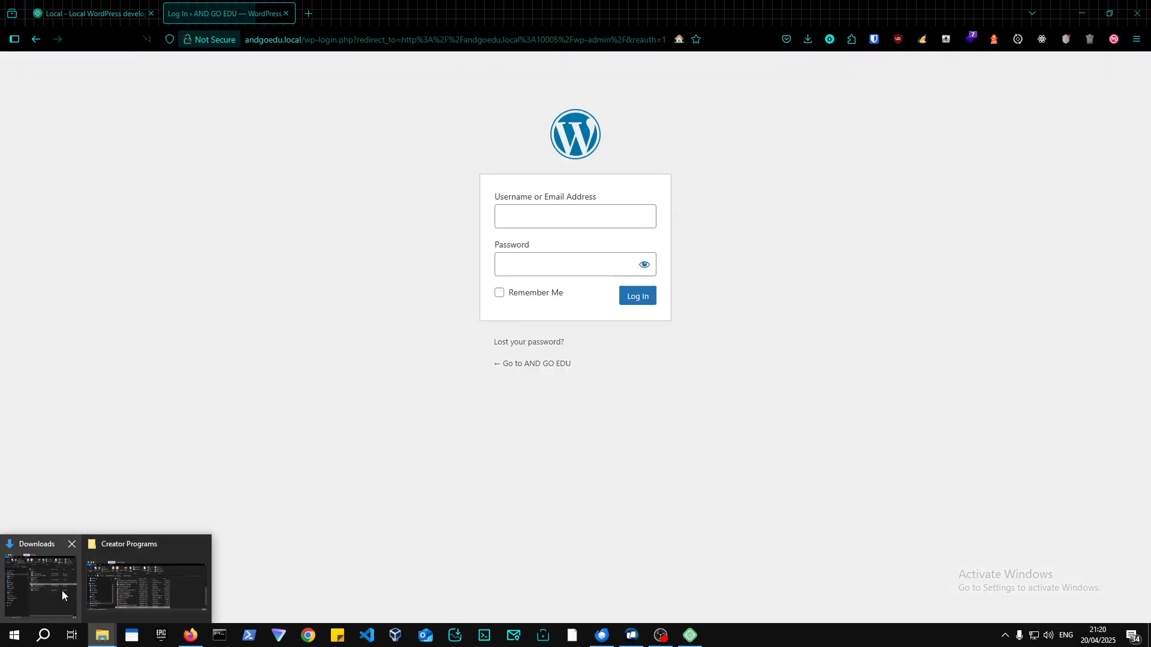
left_click(62, 591)
left_click(641, 429)
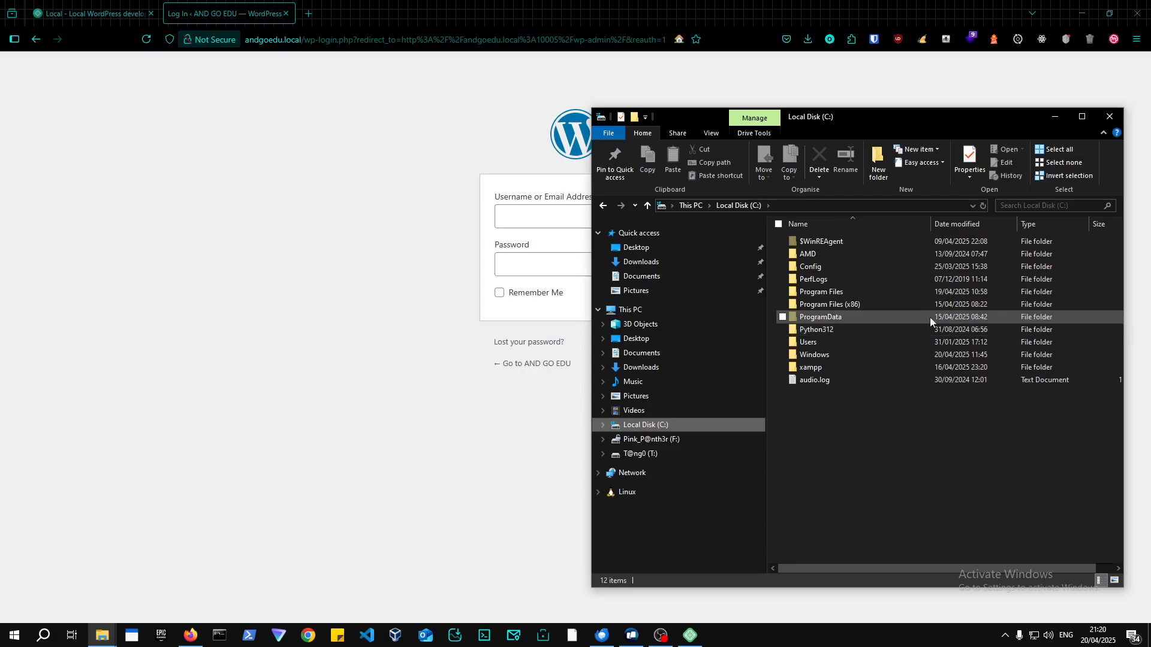
double_click(809, 342)
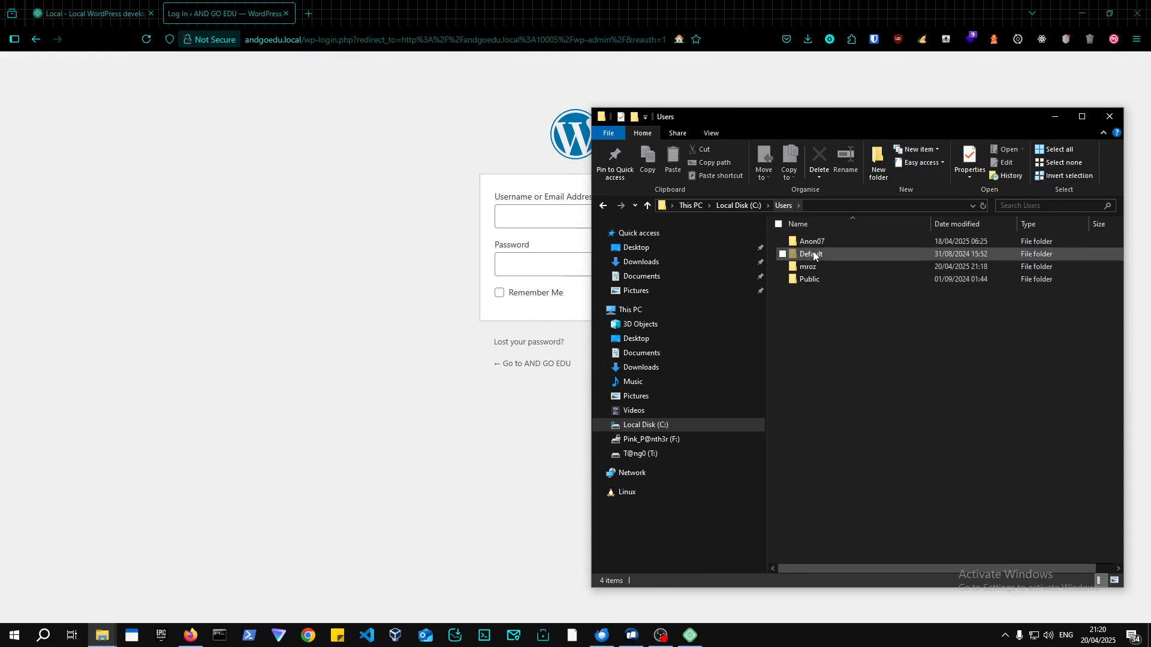
double_click(803, 267)
left_click(1082, 116)
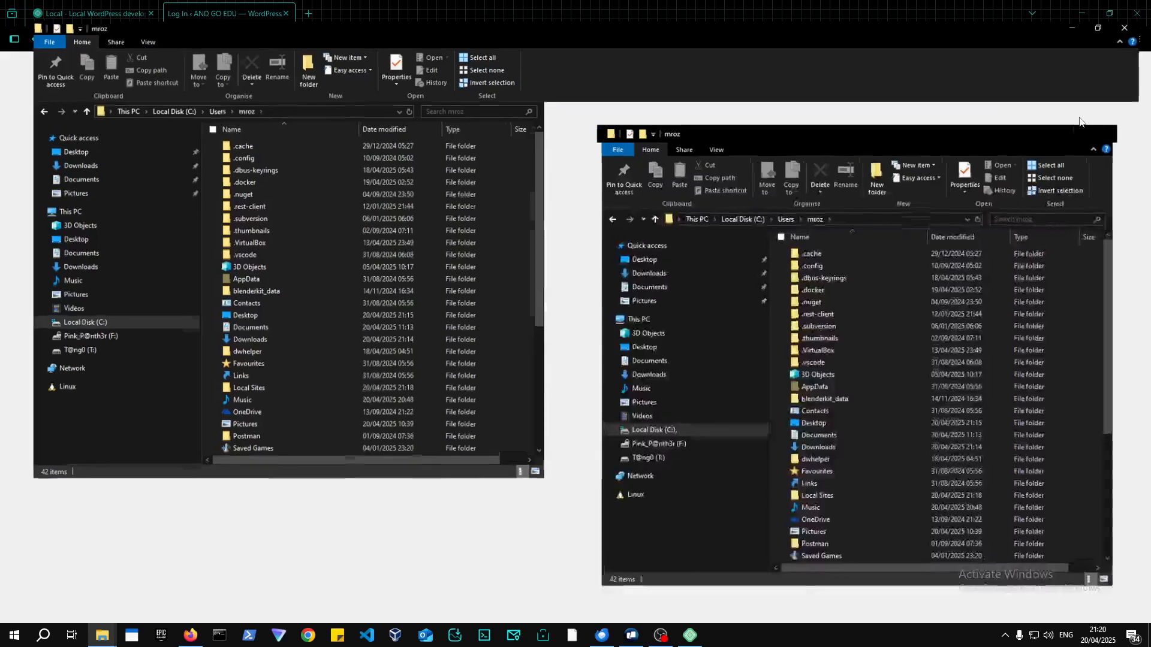
left_click(243, 381)
double_click(243, 380)
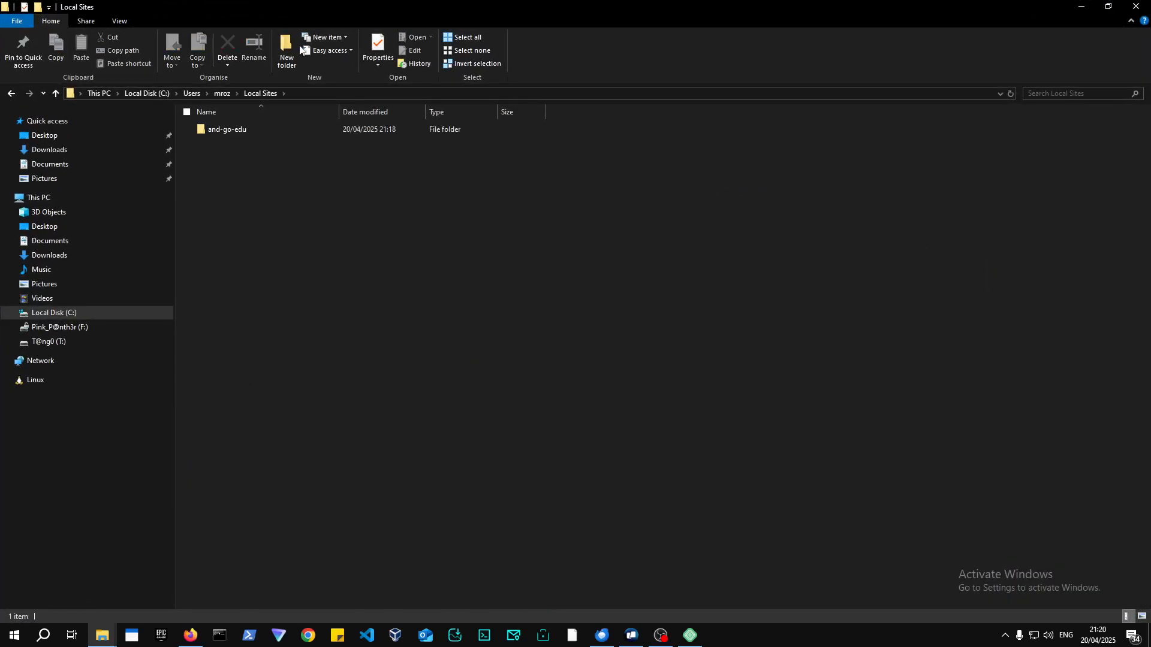
Open the and-go-edu site's app\public folder and look inside wp-content.
left_click(308, 91)
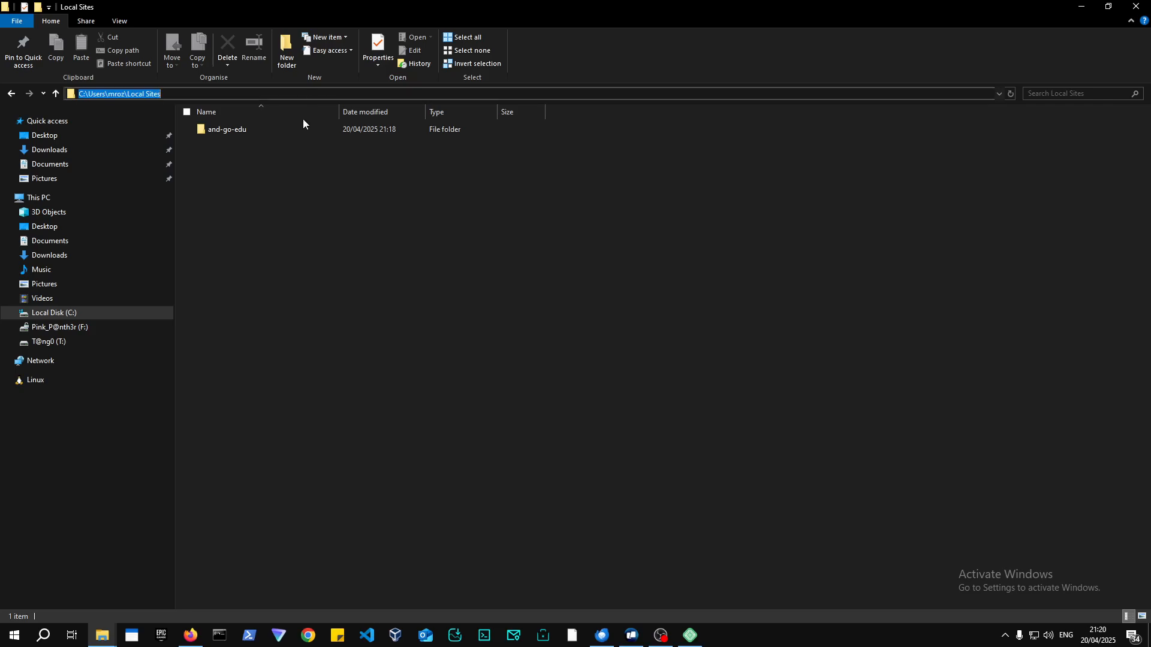
left_click(300, 198)
double_click(232, 131)
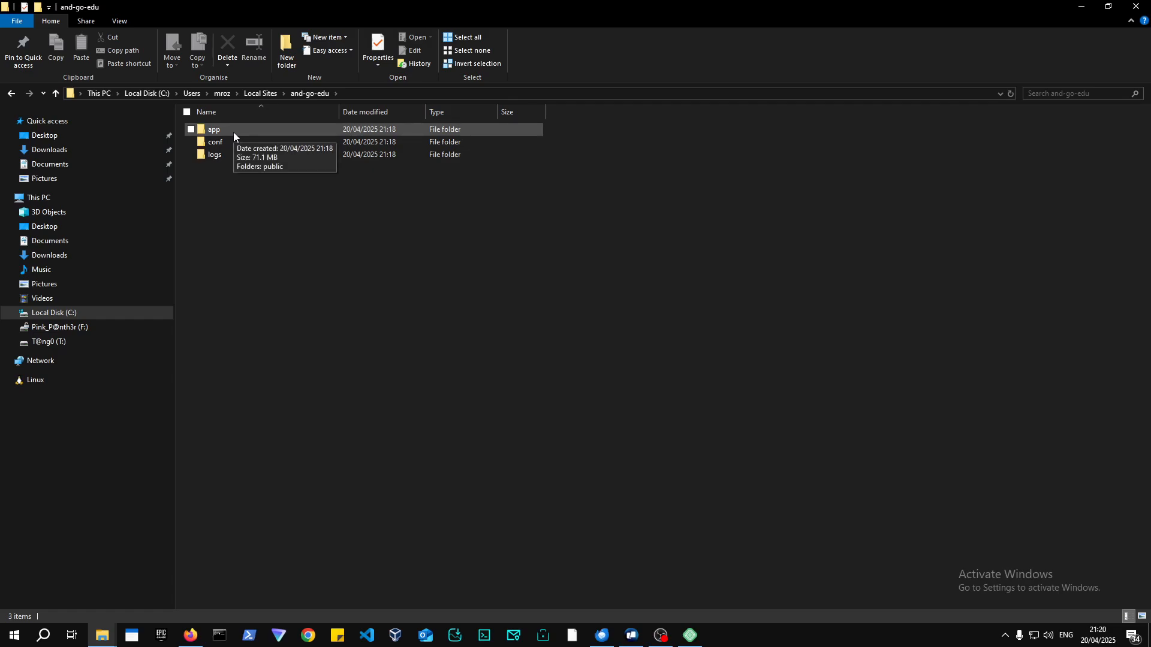
double_click(232, 132)
double_click(233, 132)
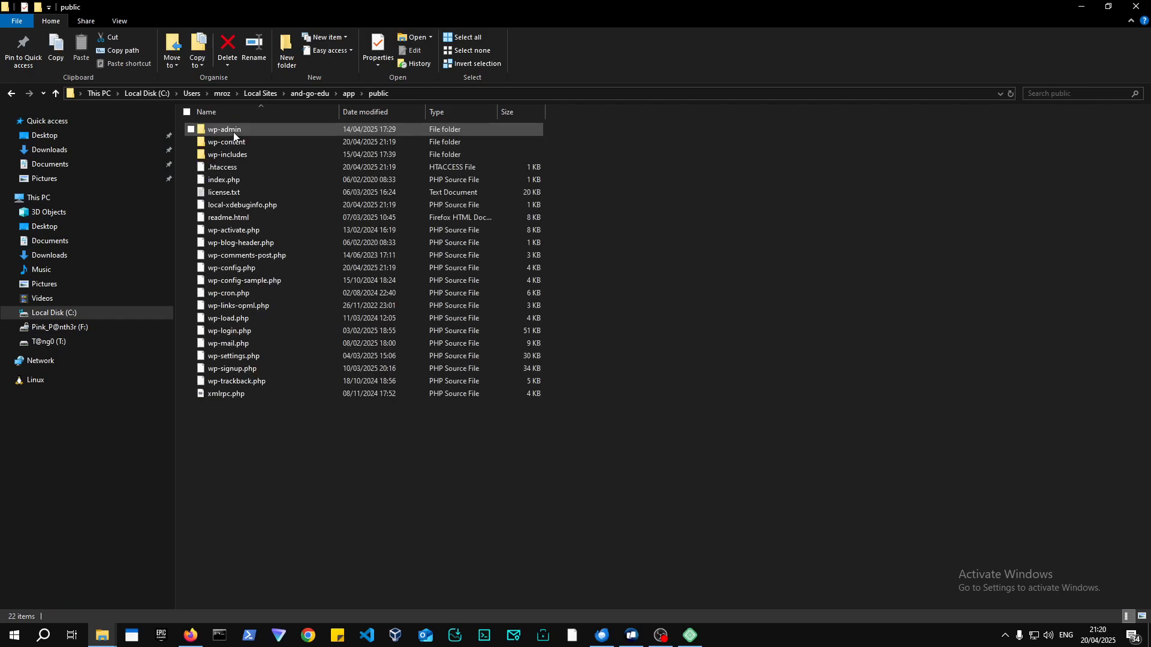
double_click(233, 143)
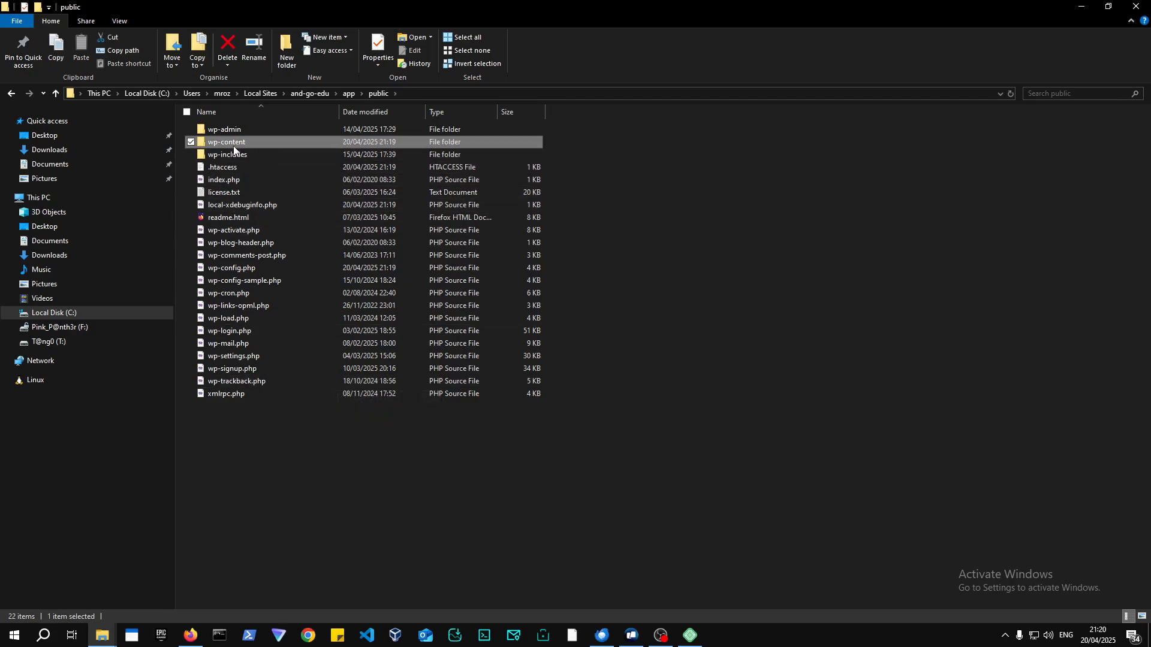
Inspect the conf folder's apache, mariadb and php folders, then return to app\public.
left_click(379, 94)
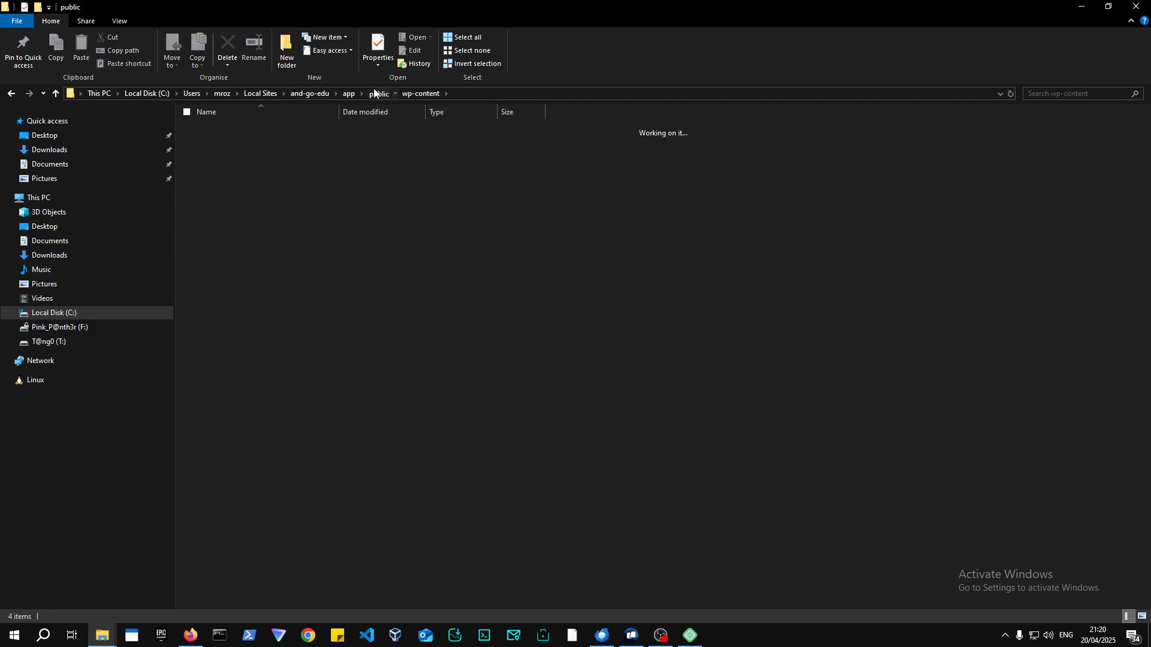
left_click(350, 94)
left_click(310, 94)
double_click(224, 141)
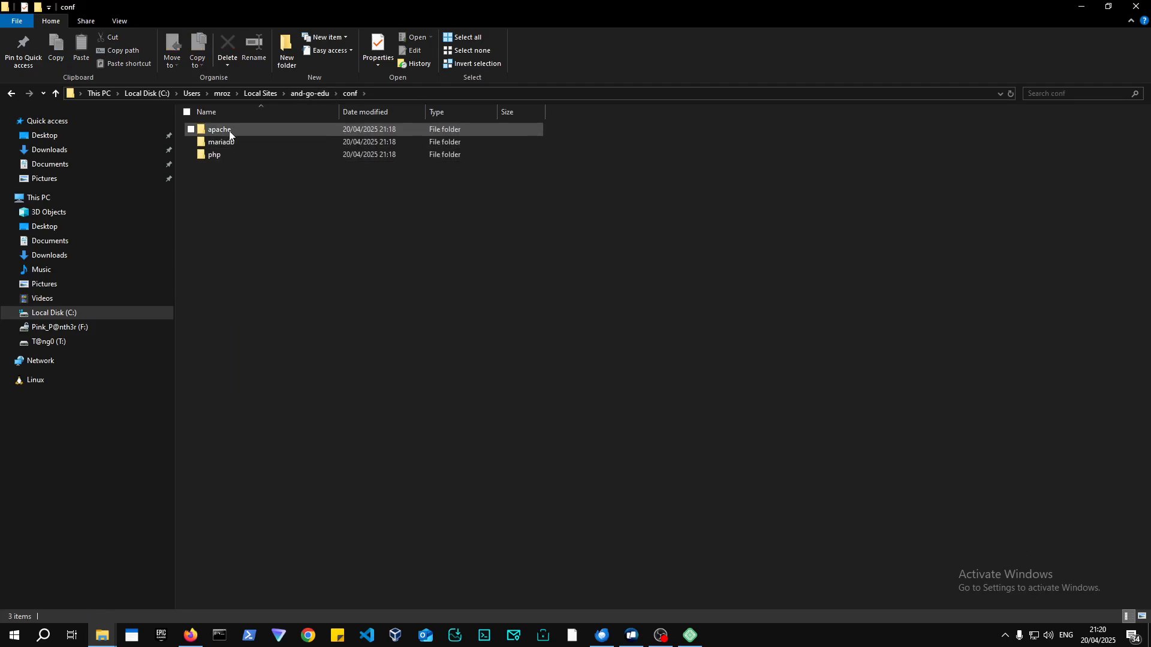
double_click(229, 132)
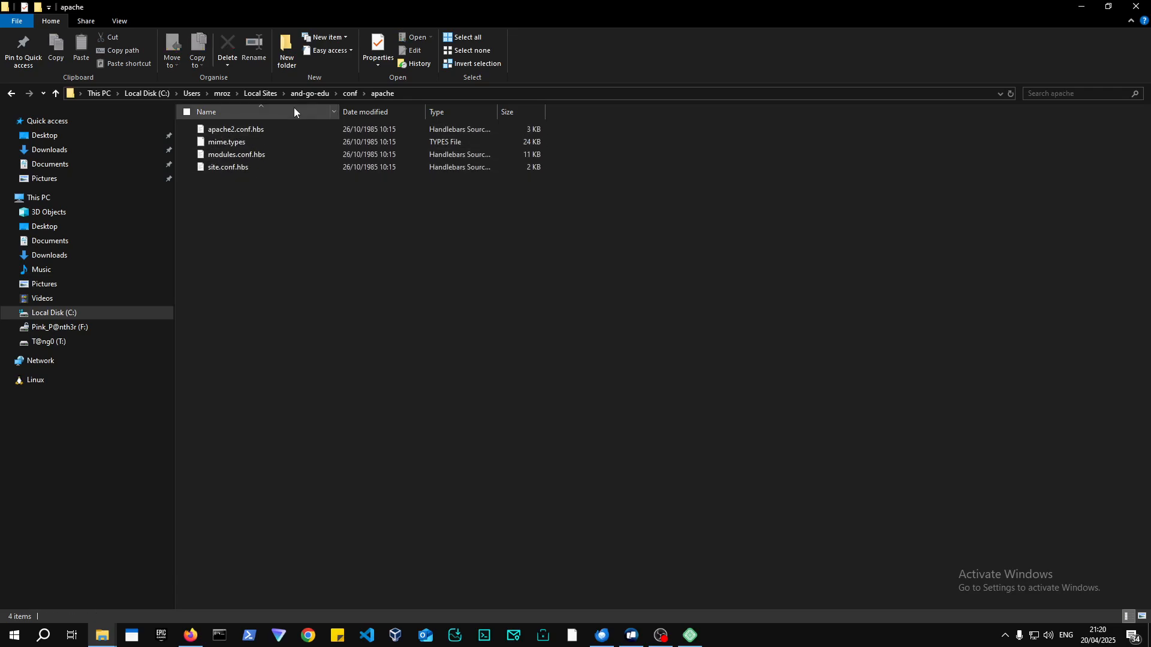
left_click(350, 94)
double_click(225, 142)
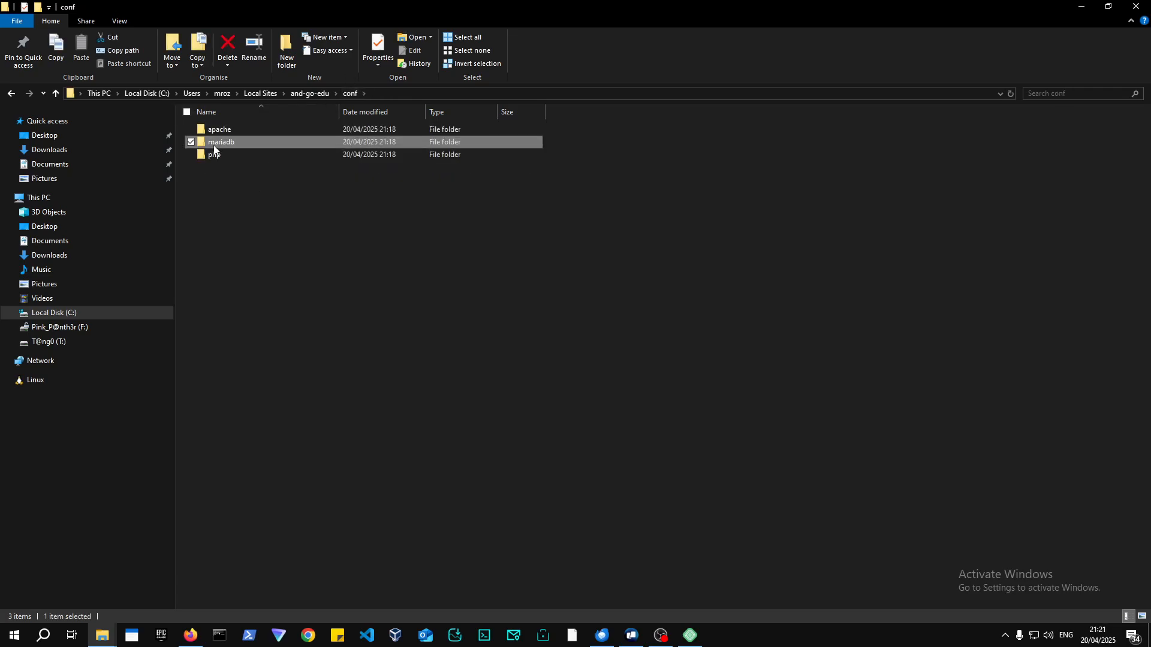
left_click(350, 94)
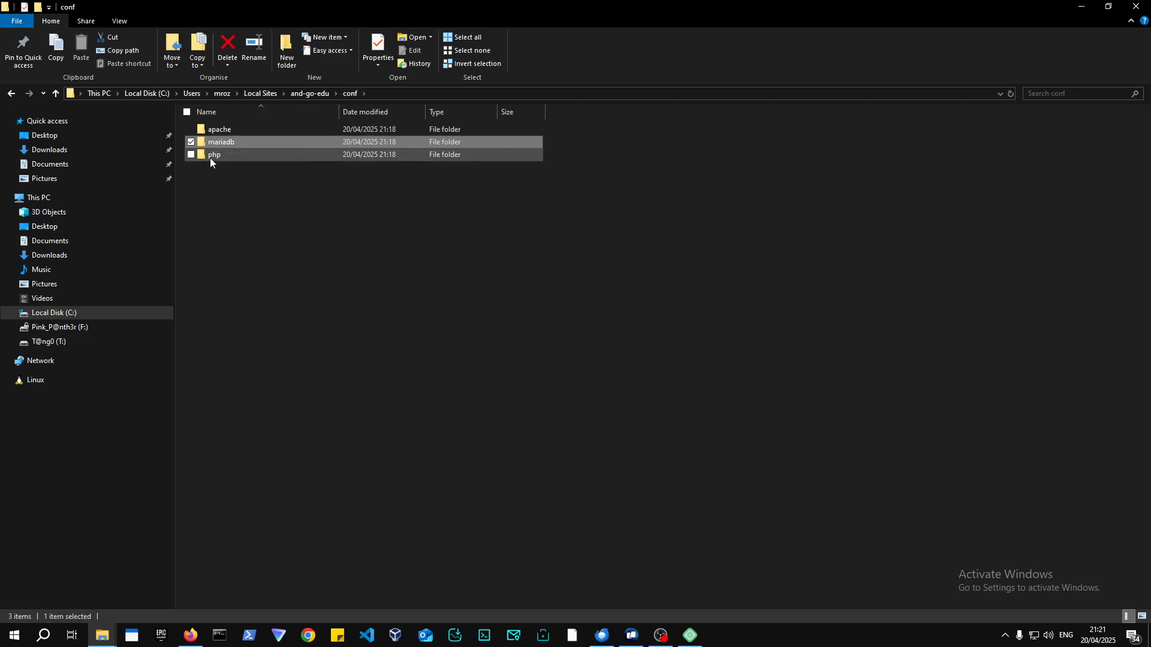
double_click(209, 156)
left_click(304, 94)
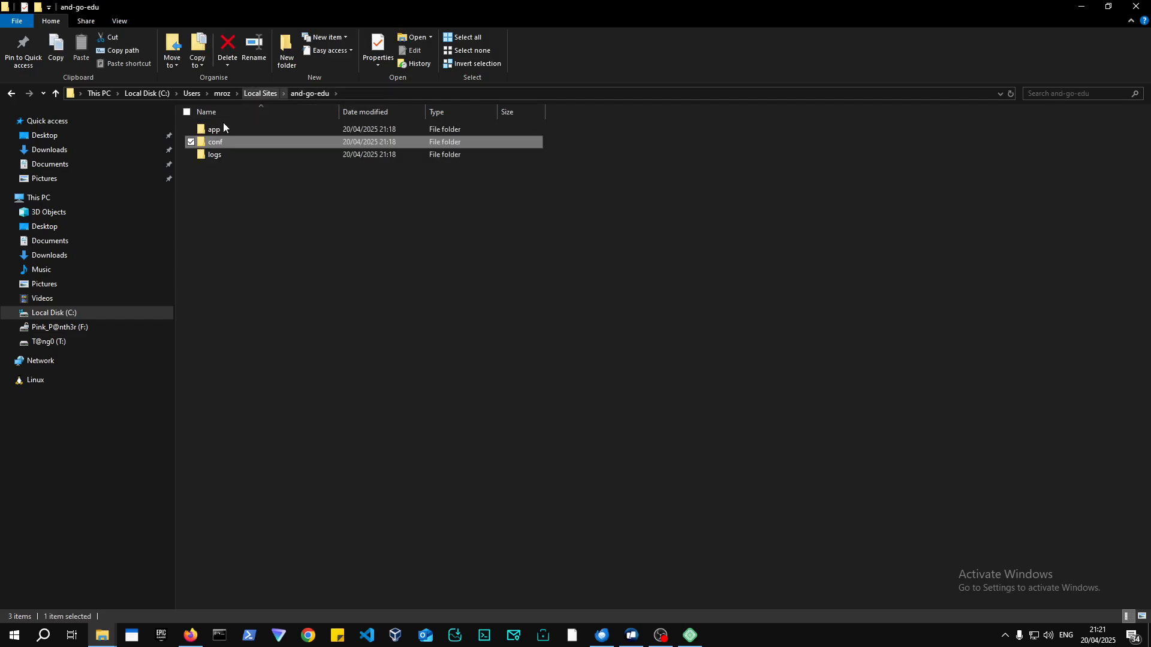
double_click(214, 130)
double_click(222, 131)
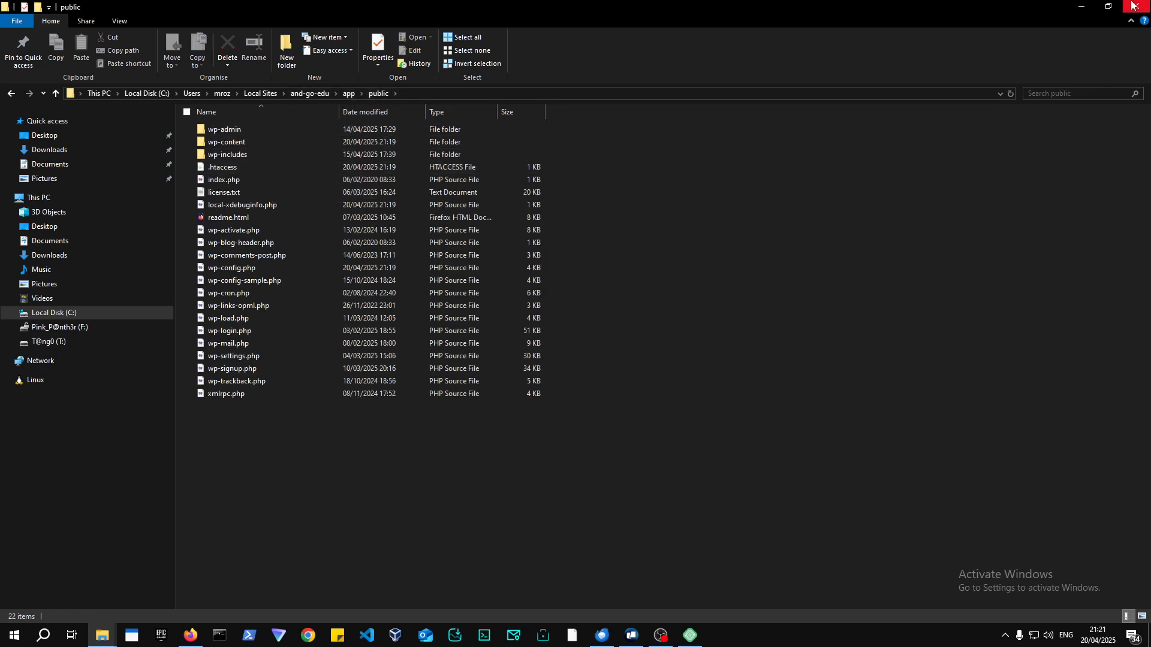
Log in with the admin username and its password, then dismiss Bitwarden's save-password prompt.
left_click(1086, 7)
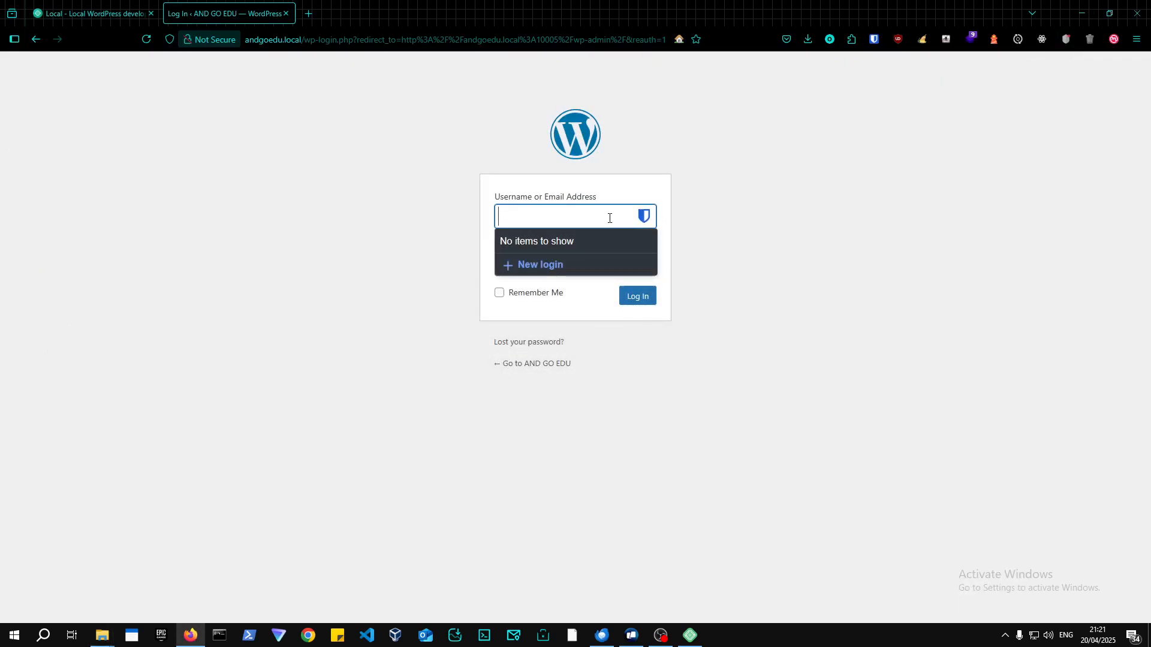
type("admin")
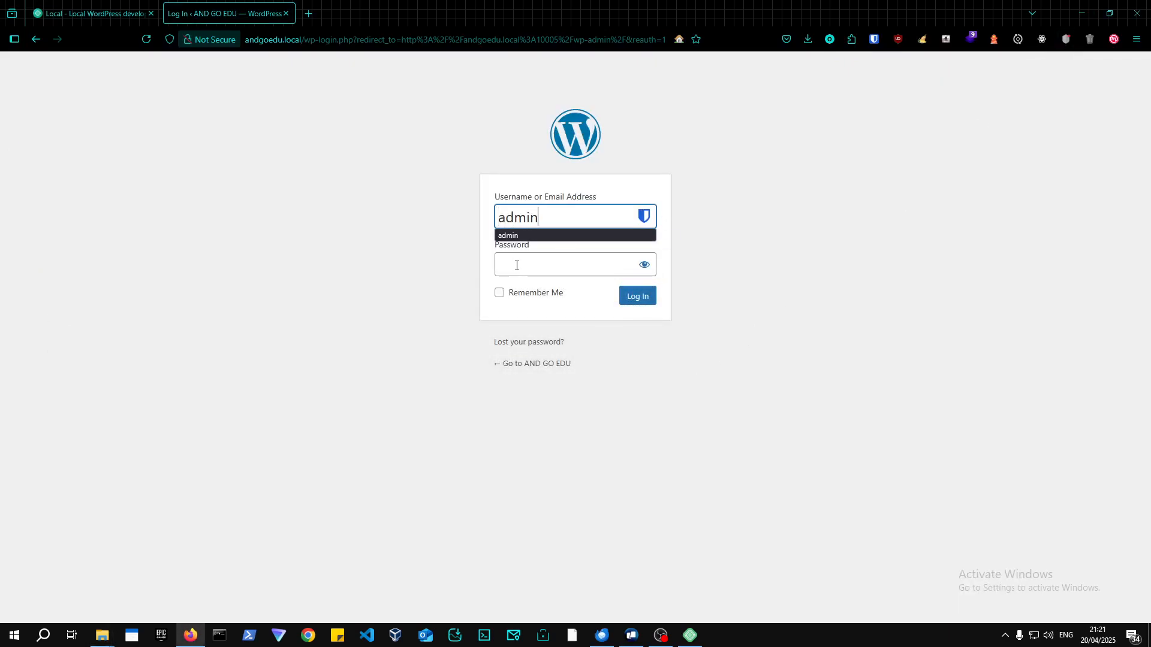
left_click(515, 267)
type("admin")
key("Return")
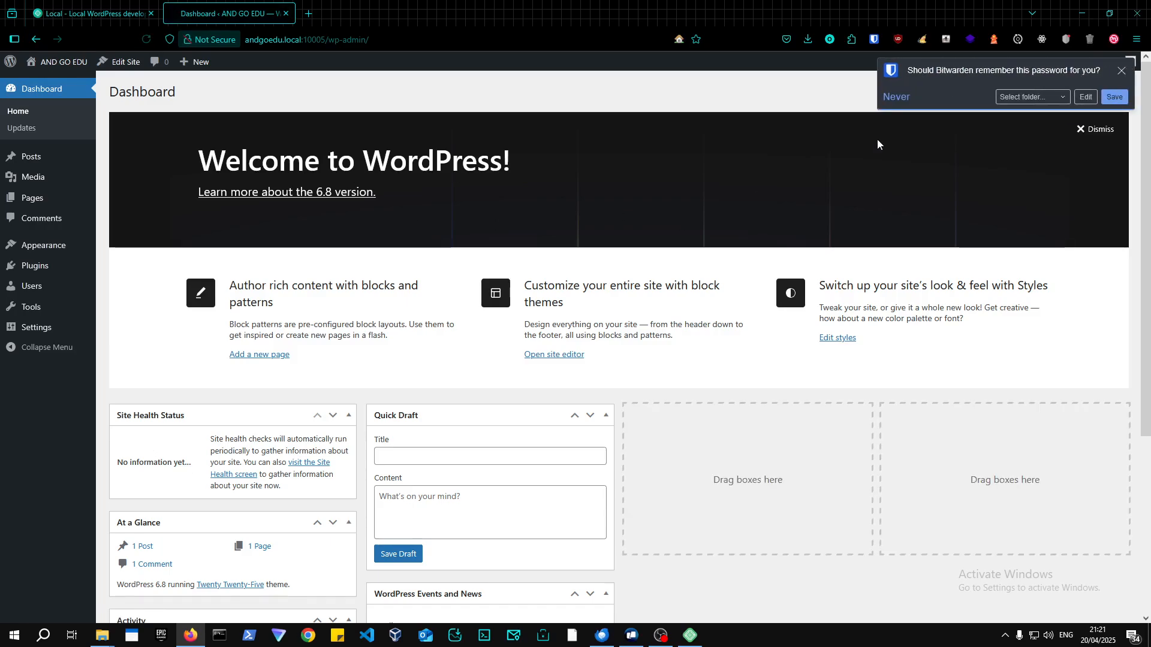
left_click(1123, 70)
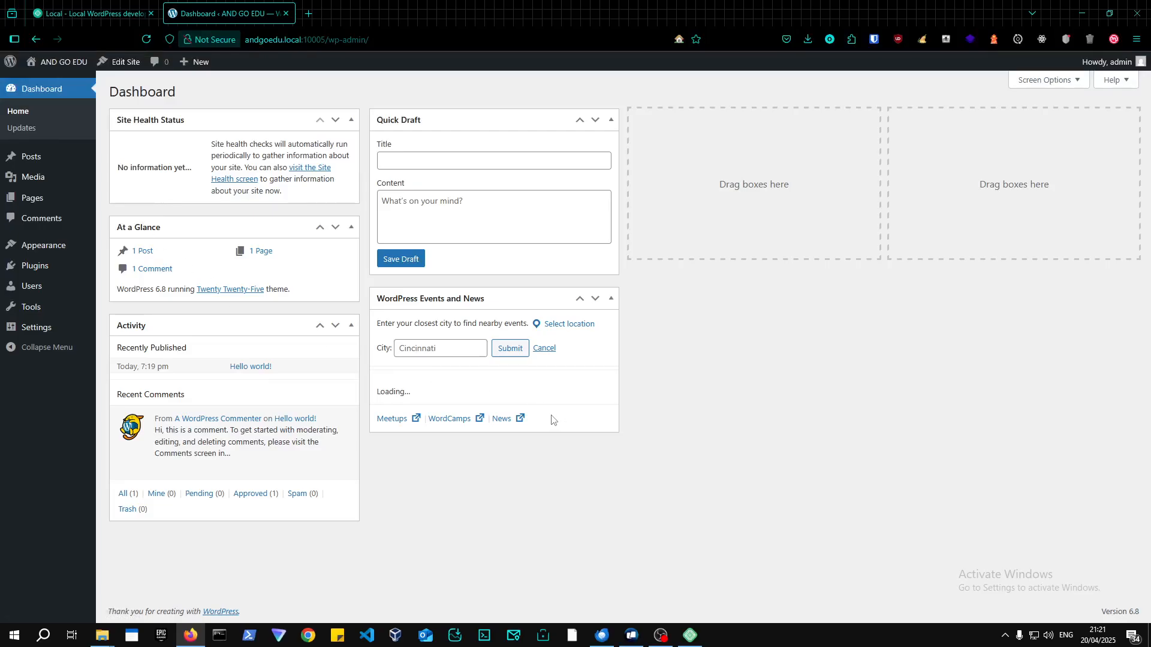
Remove the :10005 port from the admin URL and reload it.
left_click(691, 634)
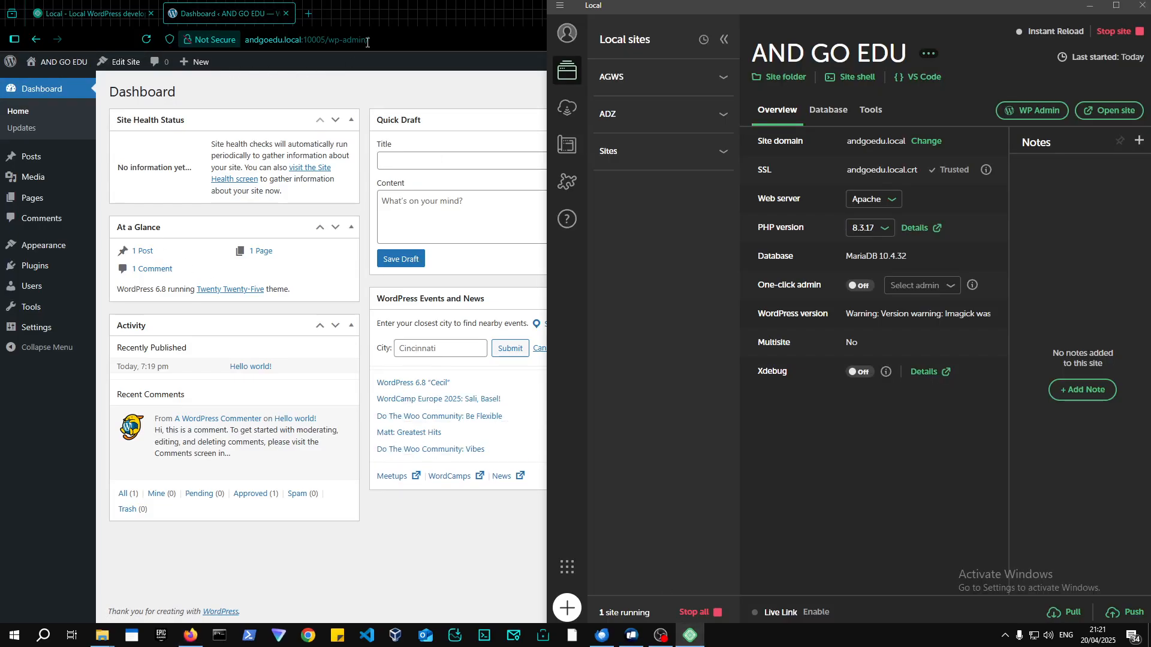
left_click(366, 41)
left_click(291, 42)
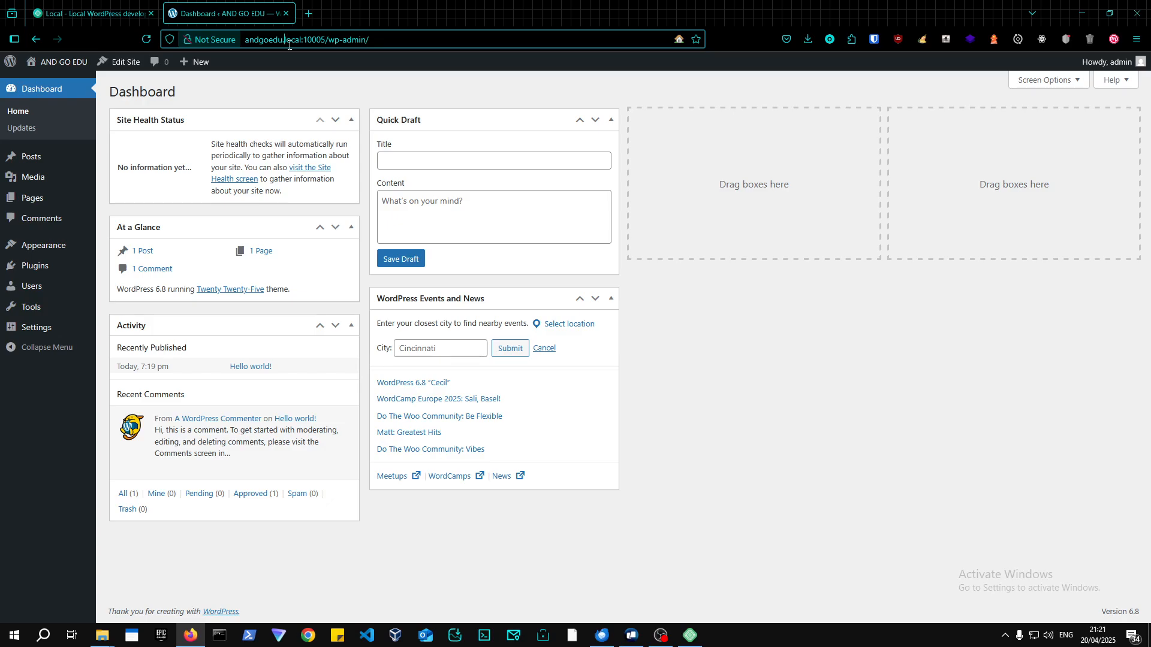
key("Left")
key("Left")
key("Left")
key("Left")
key("Left")
key("Left")
key("Left")
key("Left")
key("Left")
key("Left")
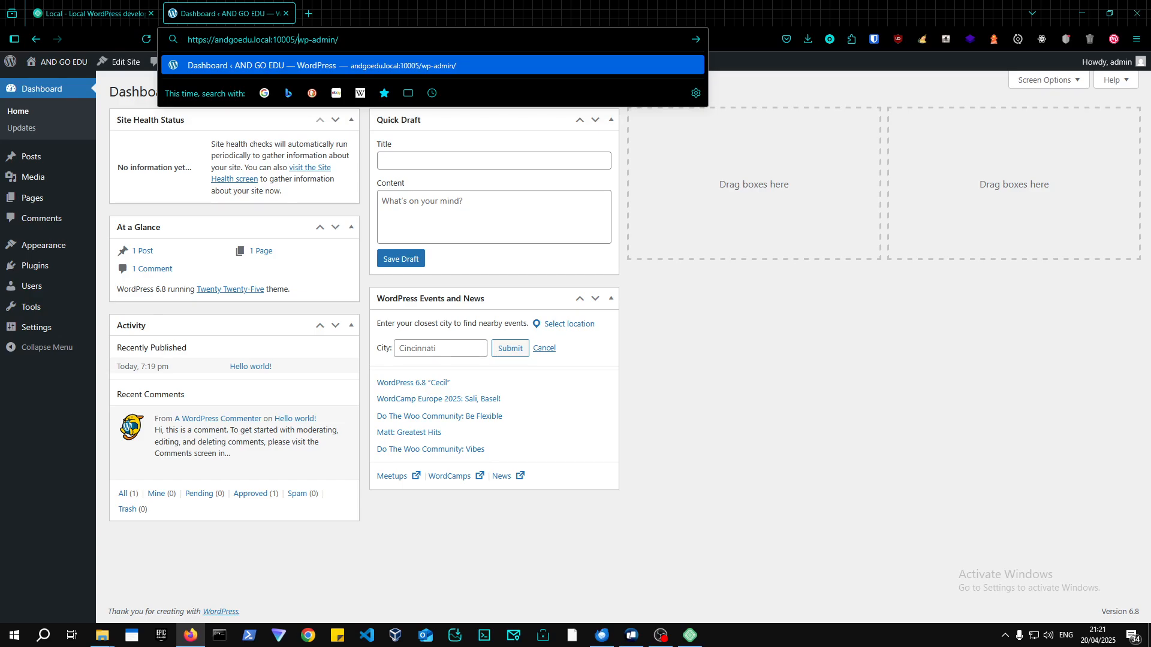
key("BackSpace")
key("BackSpace")
key("BackSpace")
key("BackSpace")
key("BackSpace")
key("BackSpace")
key("Return")
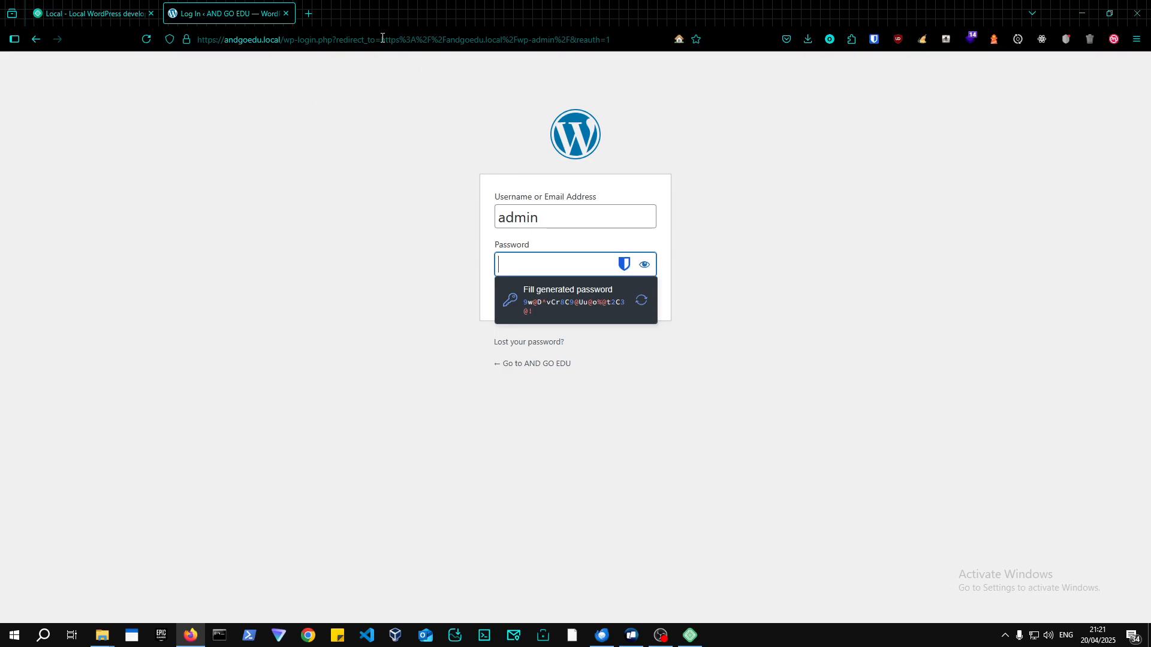
Trim the address to the bare andgoedu.local domain and reload, then switch to Local.
left_click_drag(294, 39, 618, 40)
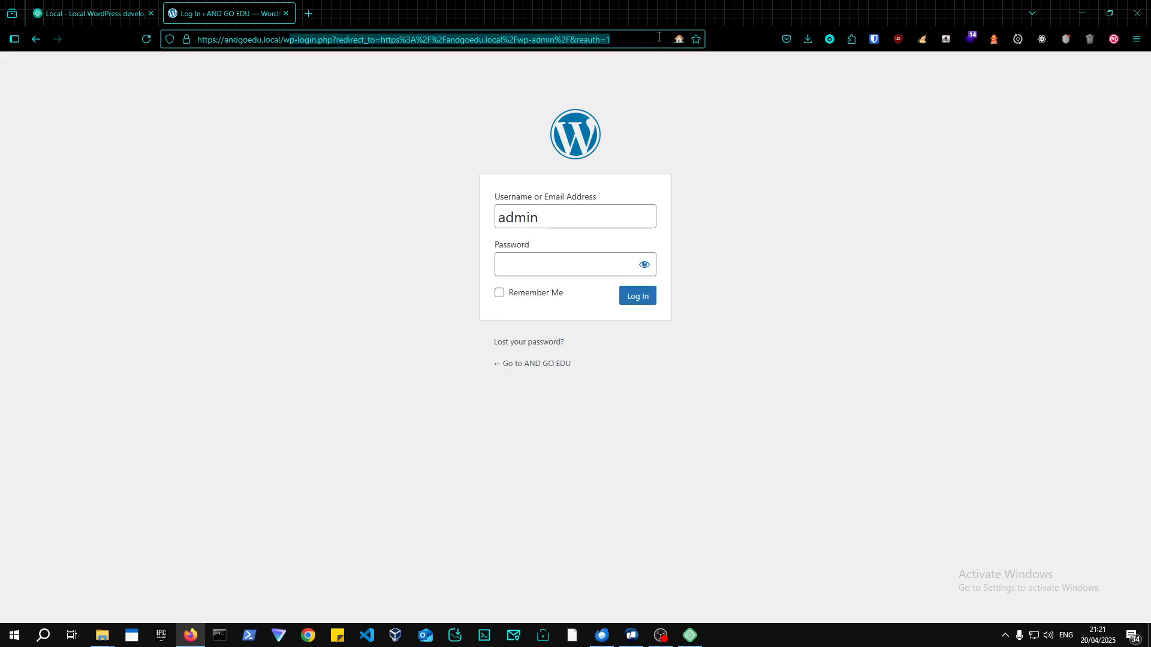
key("BackSpace")
left_click(546, 262)
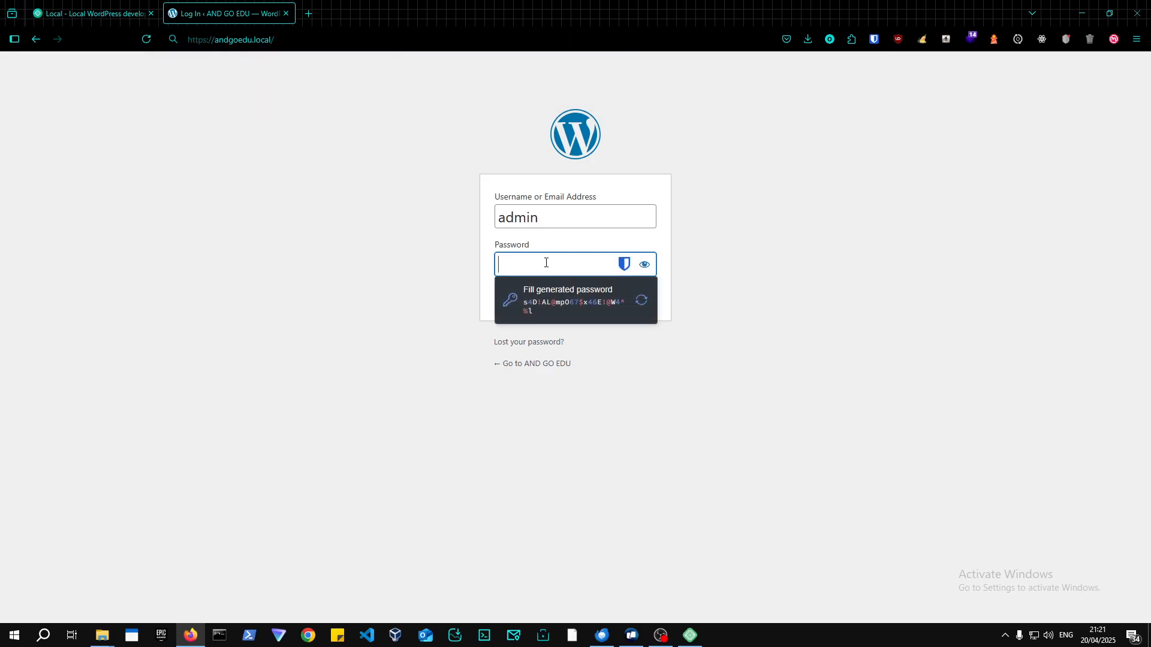
left_click(36, 39)
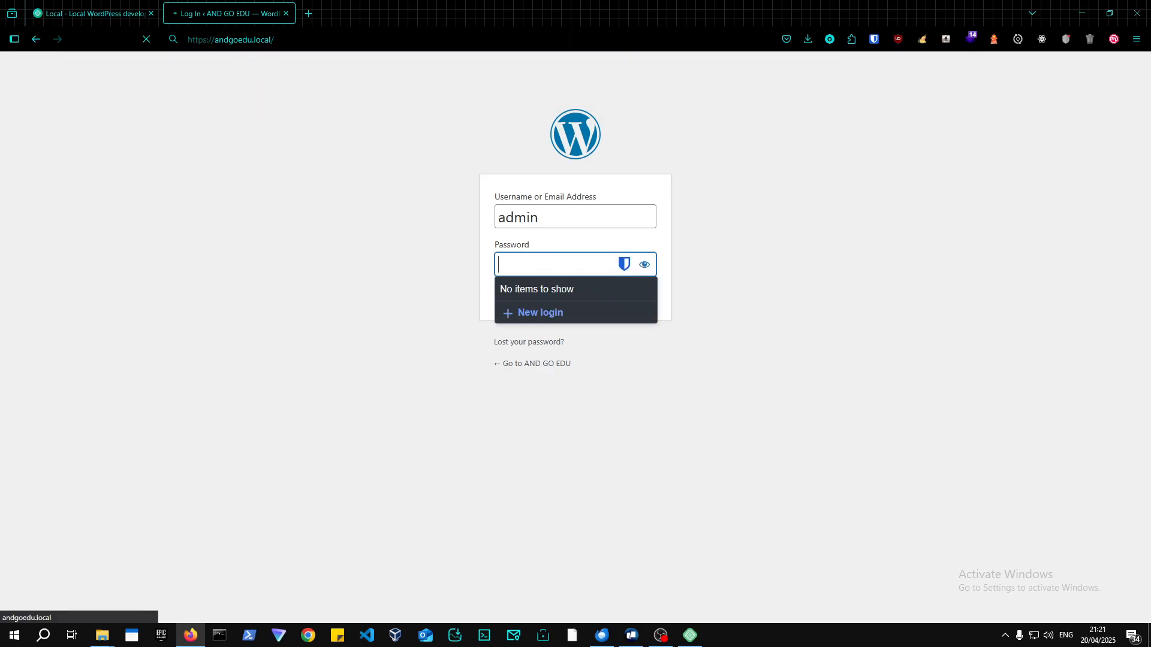
left_click(690, 636)
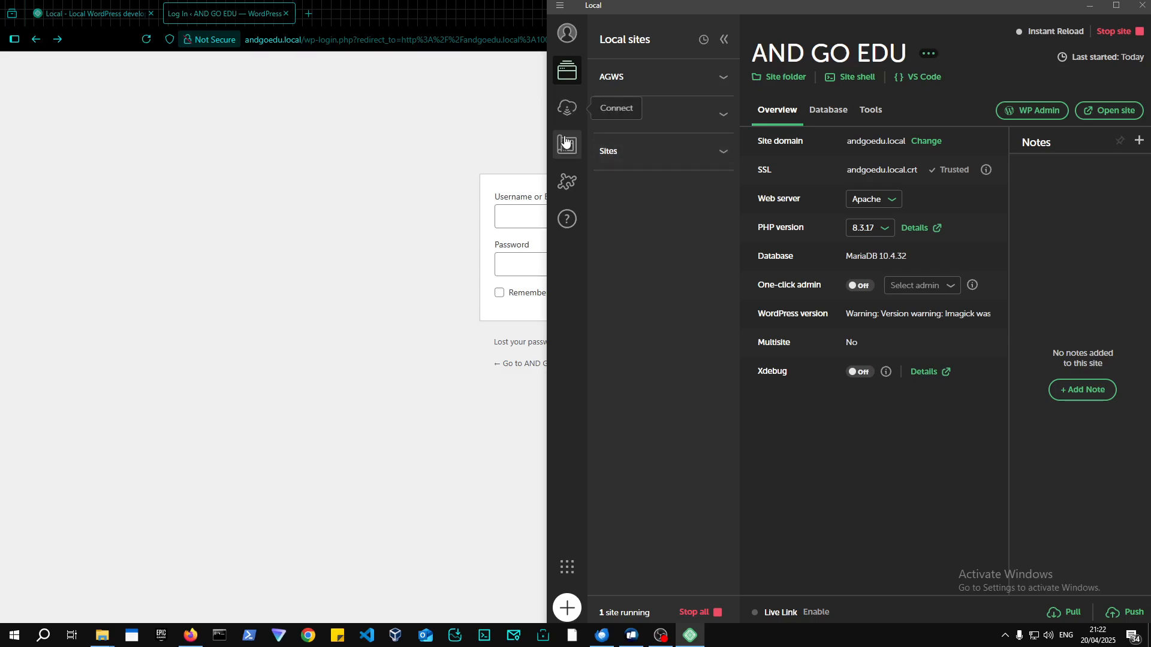
Glance at Local's Add-ons library, maximize the window, and go back to the AND GO EDU overview.
left_click(557, 191)
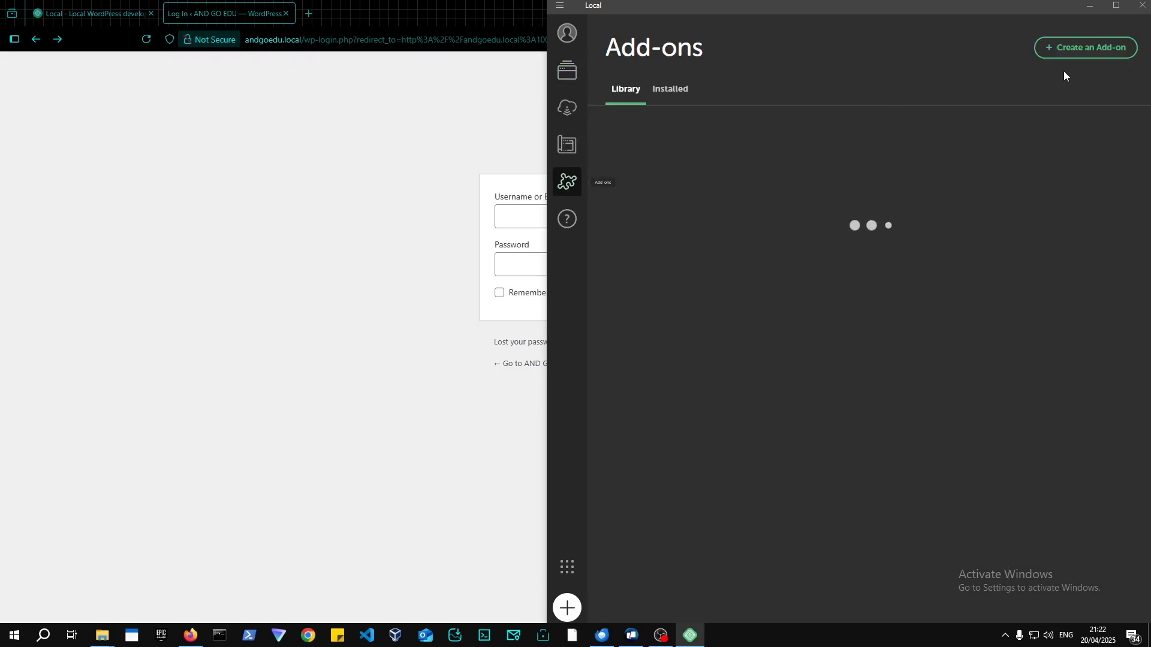
left_click(1106, 8)
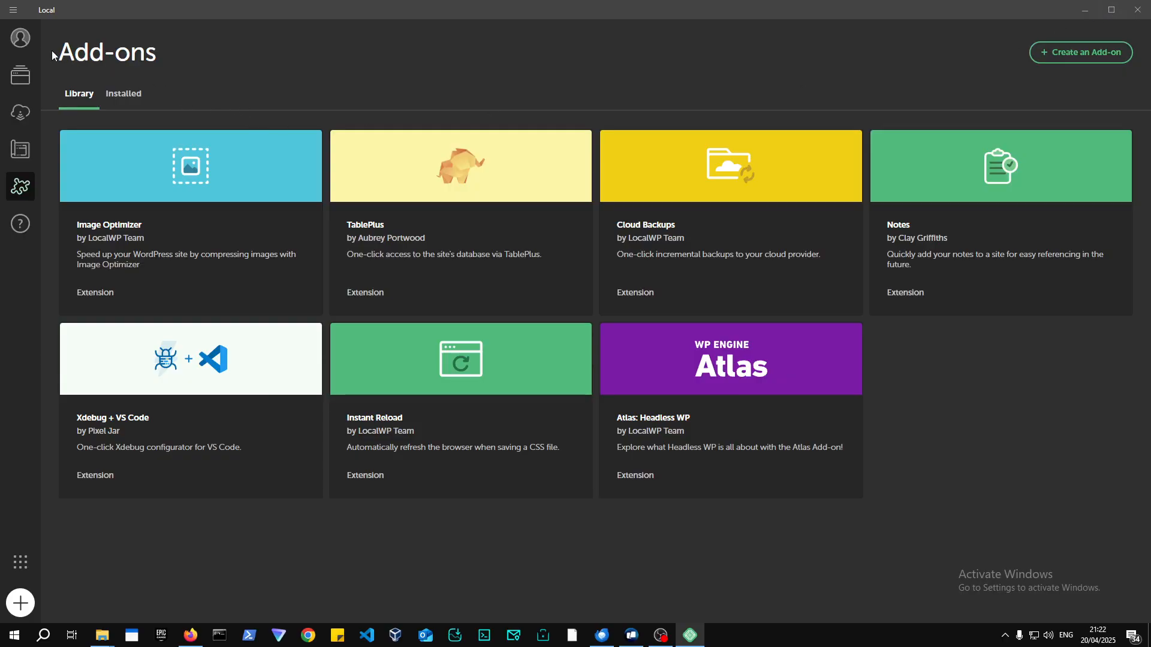
left_click(18, 51)
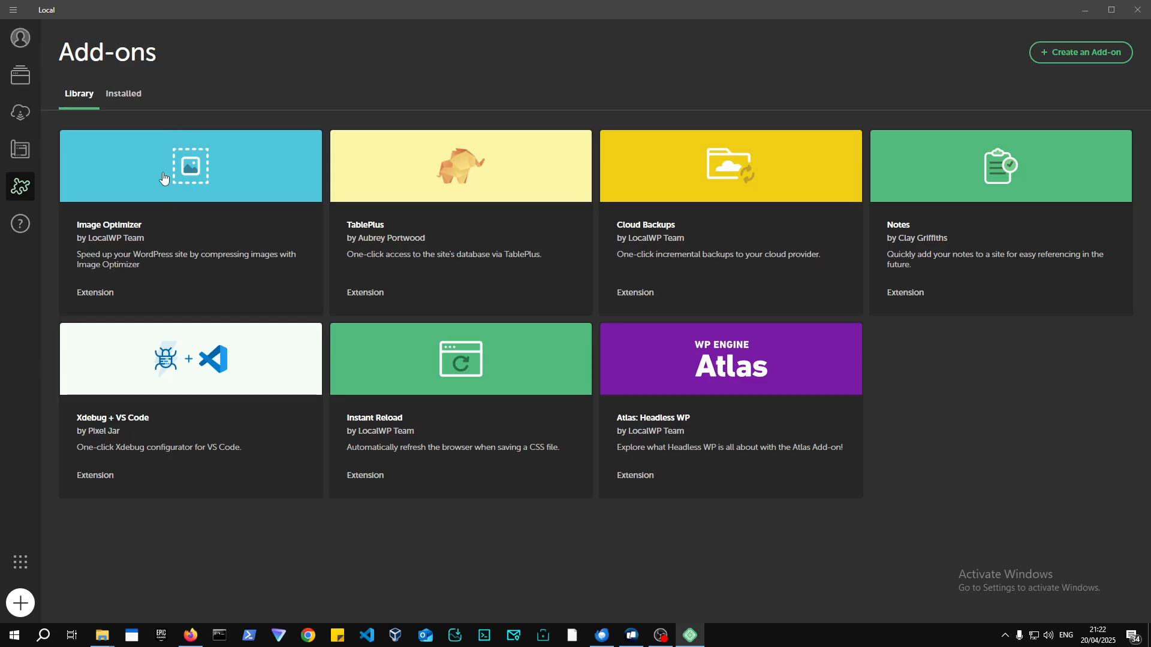
left_click(20, 75)
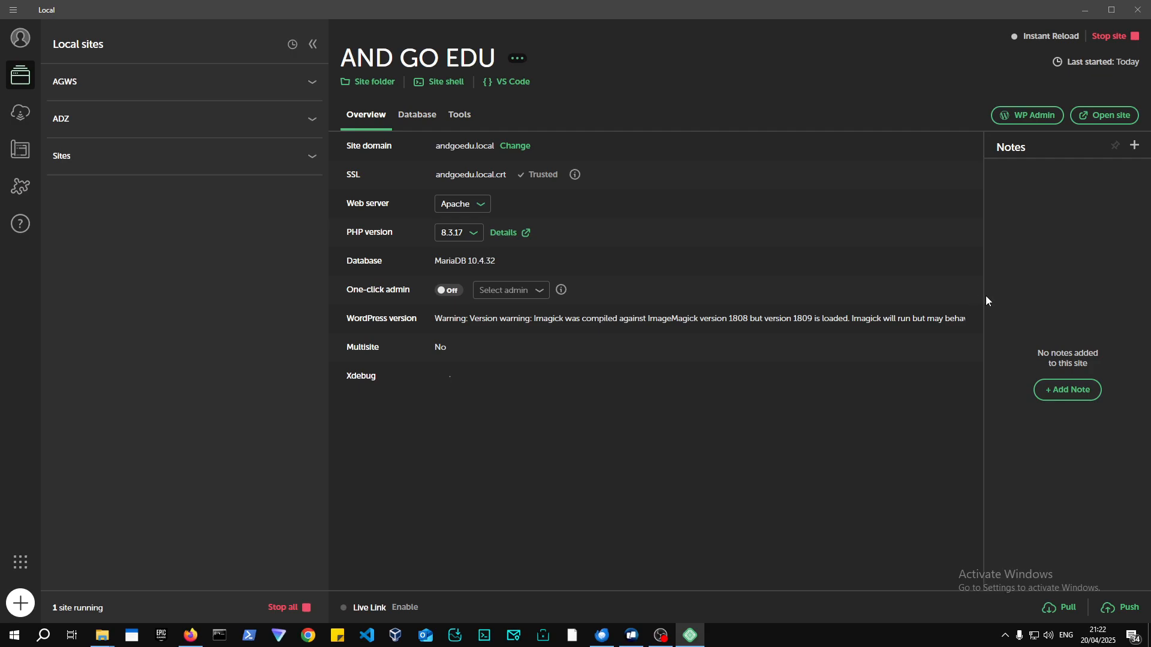
Save the site note 'Develop A Block theme website', then switch to the Add-ons library.
left_click(1067, 388)
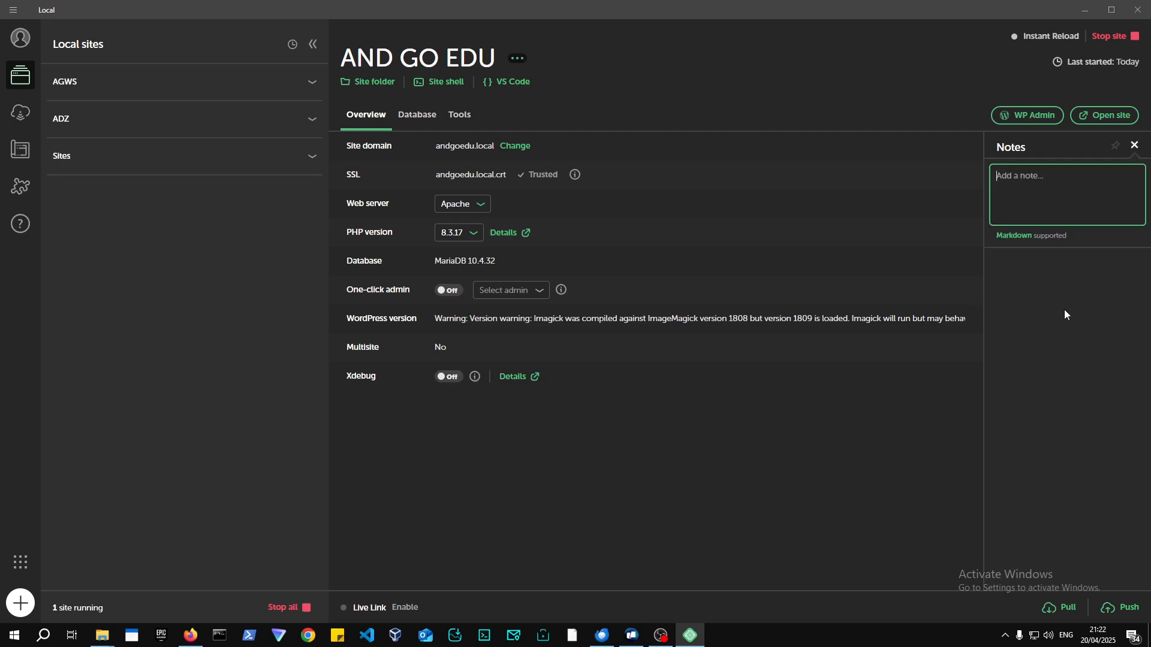
type("Develop A Block theme website")
key("Return")
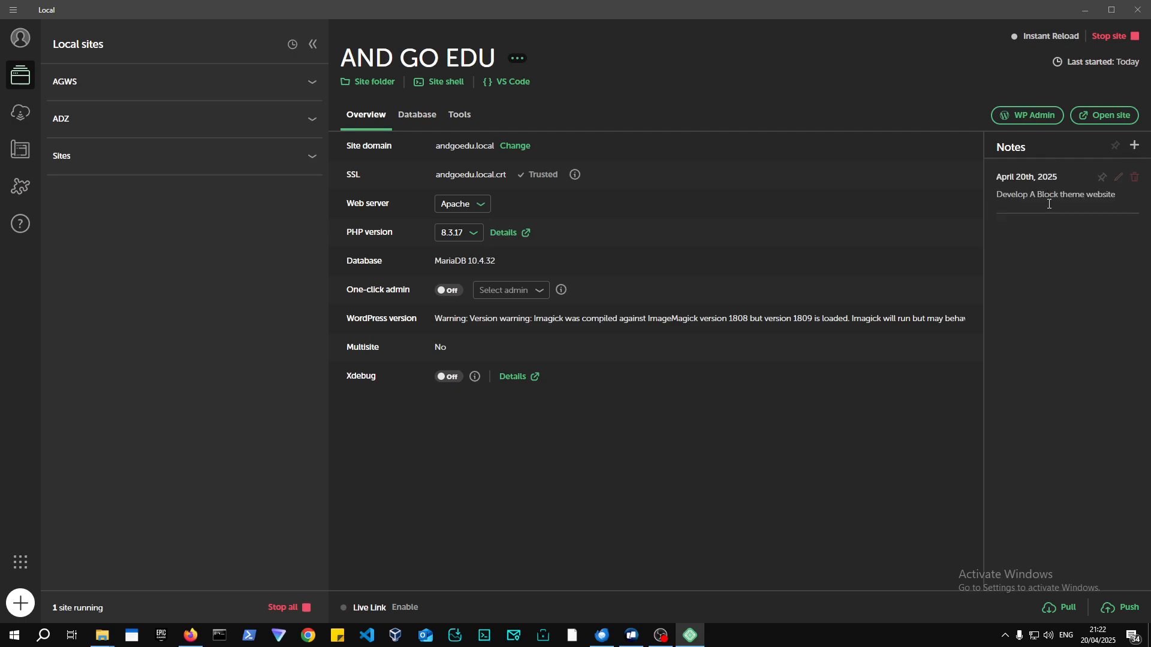
left_click(20, 188)
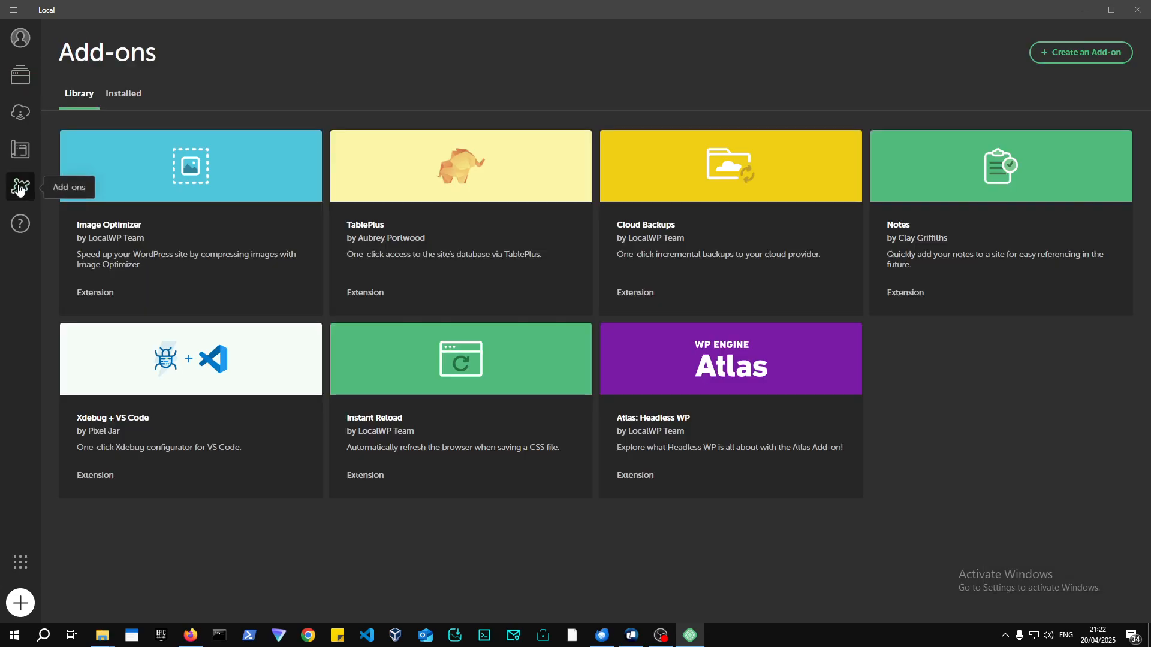
View the Instant Reload and TablePlus add-on details, then return to the site's database details.
left_click(461, 364)
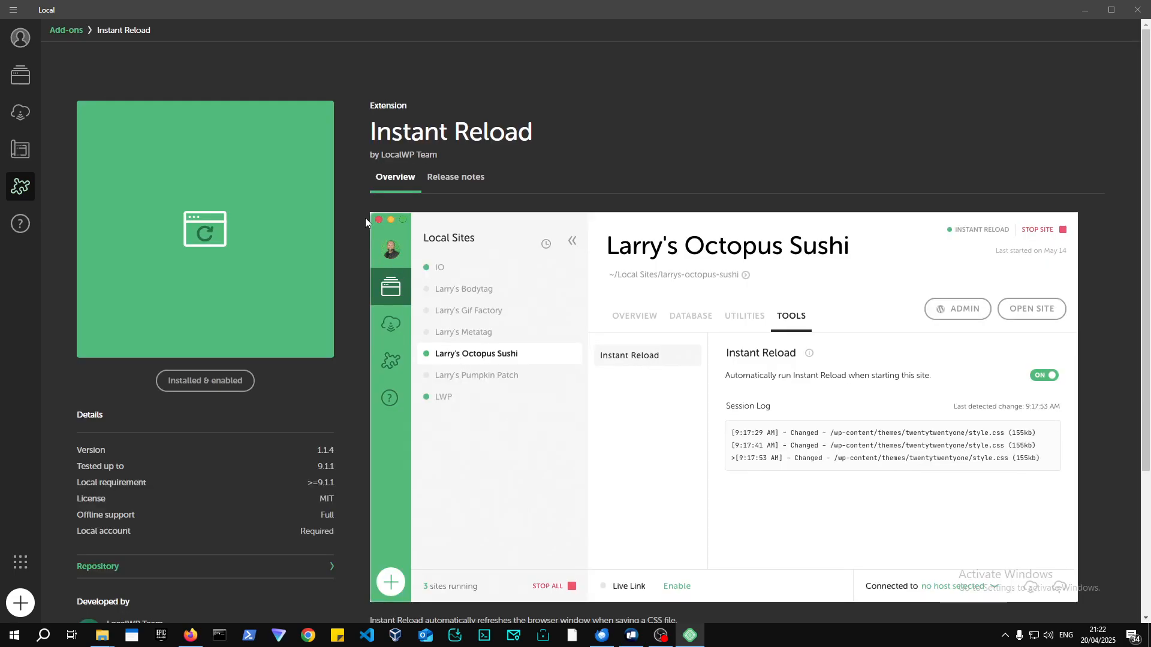
left_click(66, 30)
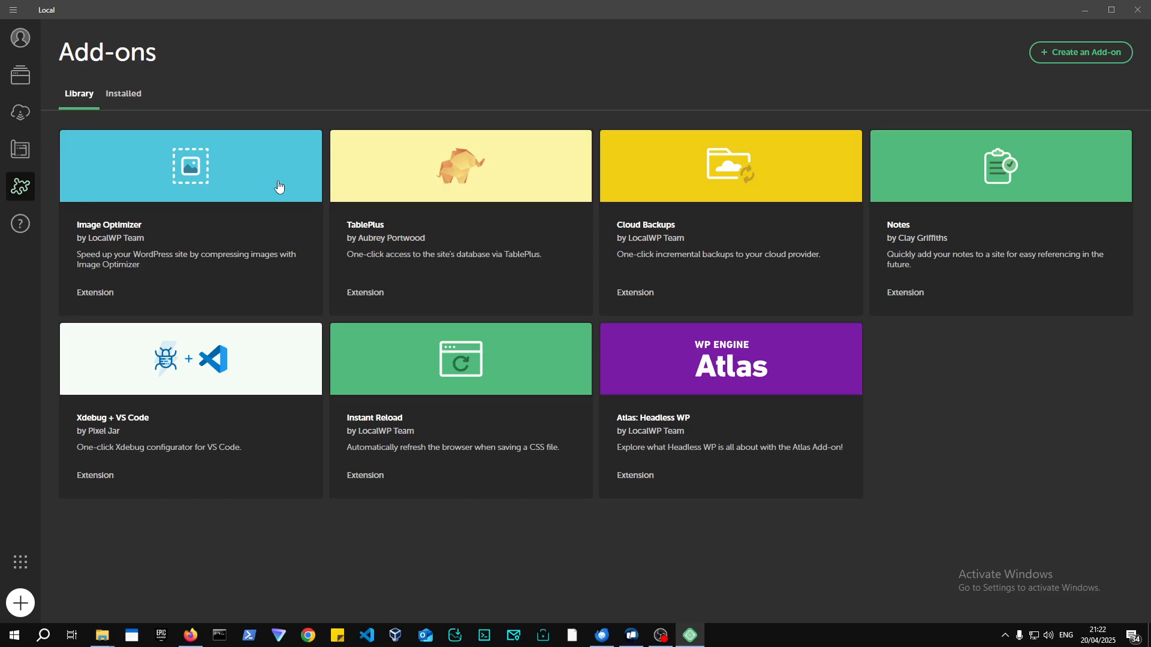
left_click(500, 176)
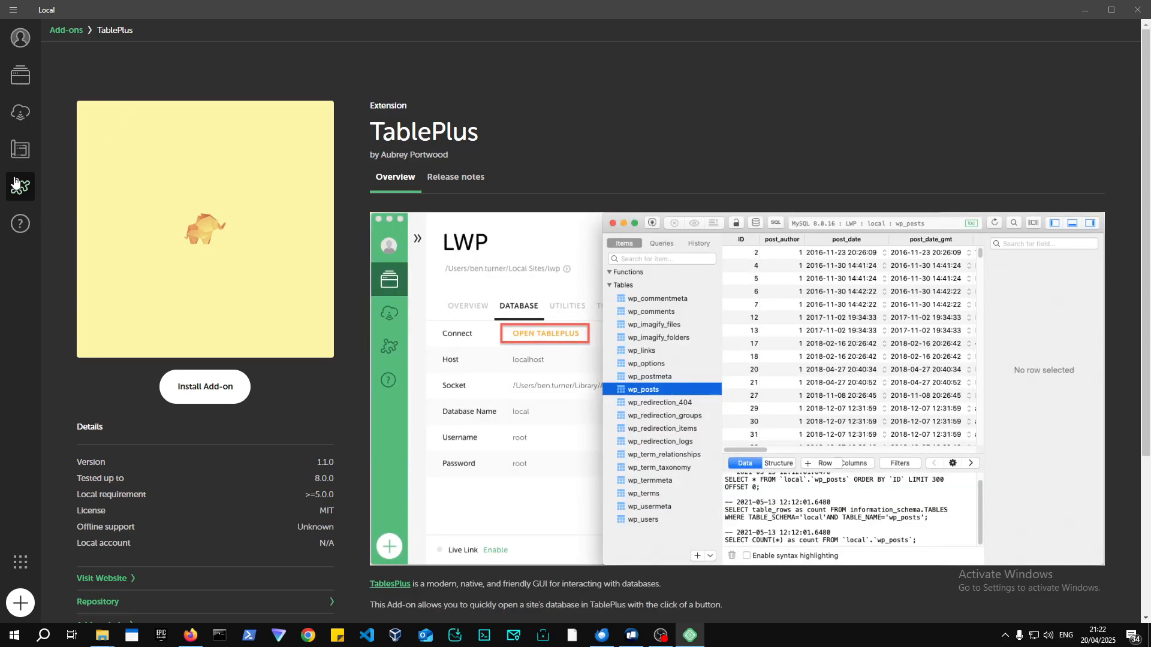
left_click(30, 84)
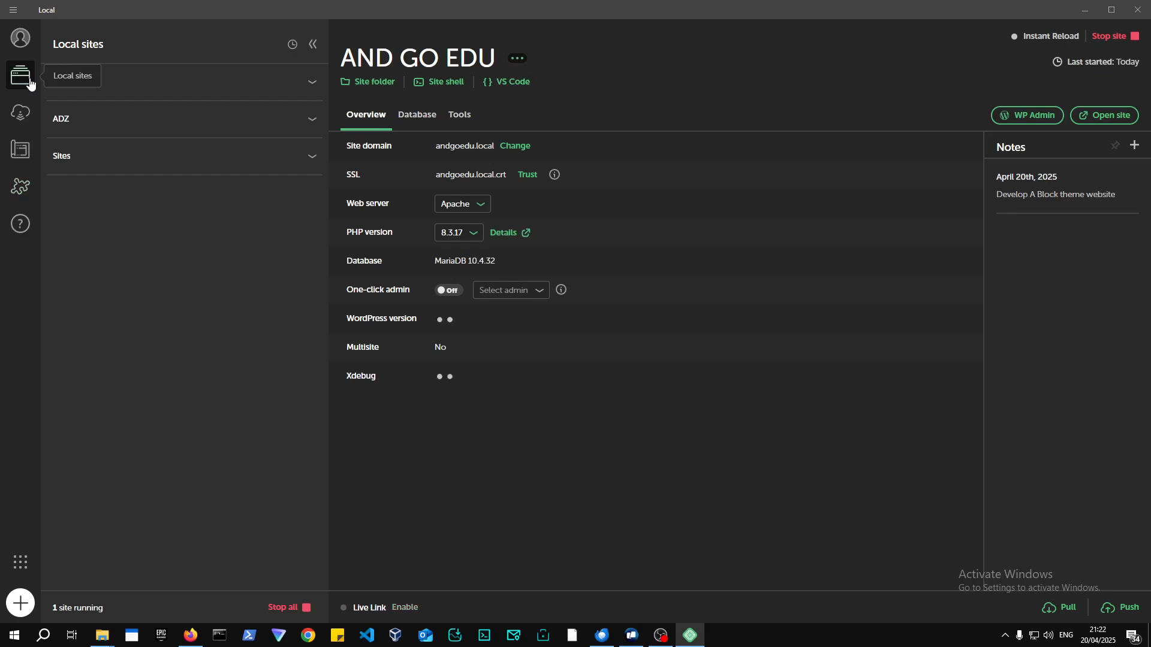
left_click(404, 115)
Launch AdminerEvo from the Database tab to view the 'local' database's 12 tables.
left_click(467, 148)
left_click(469, 148)
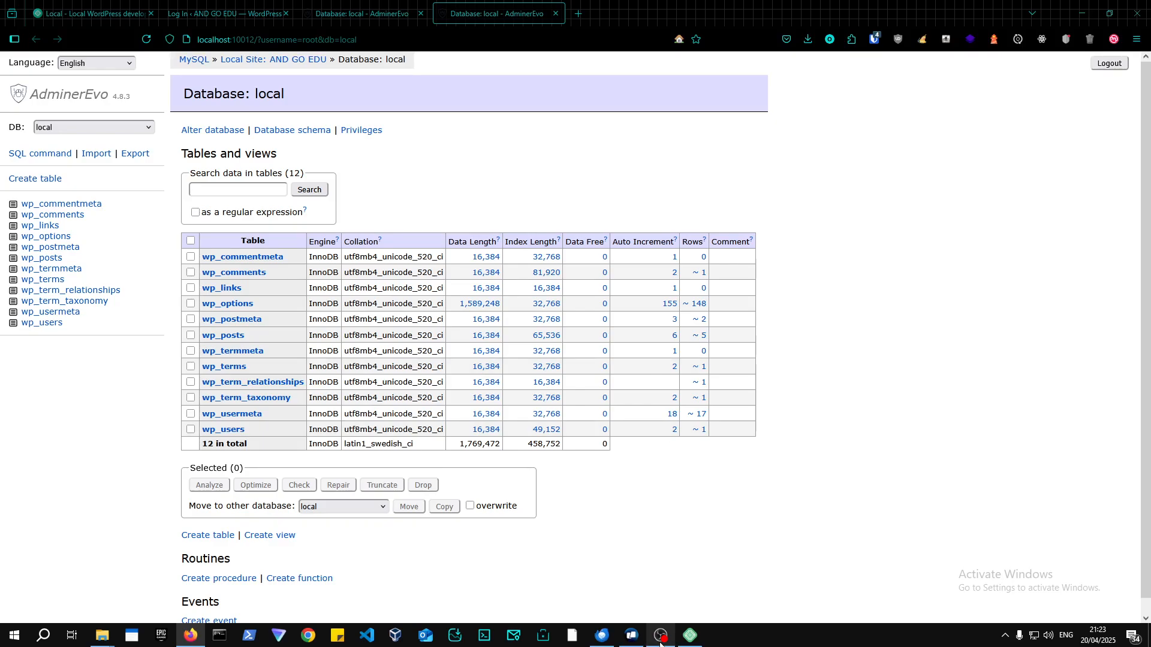
mouse_move(660, 643)
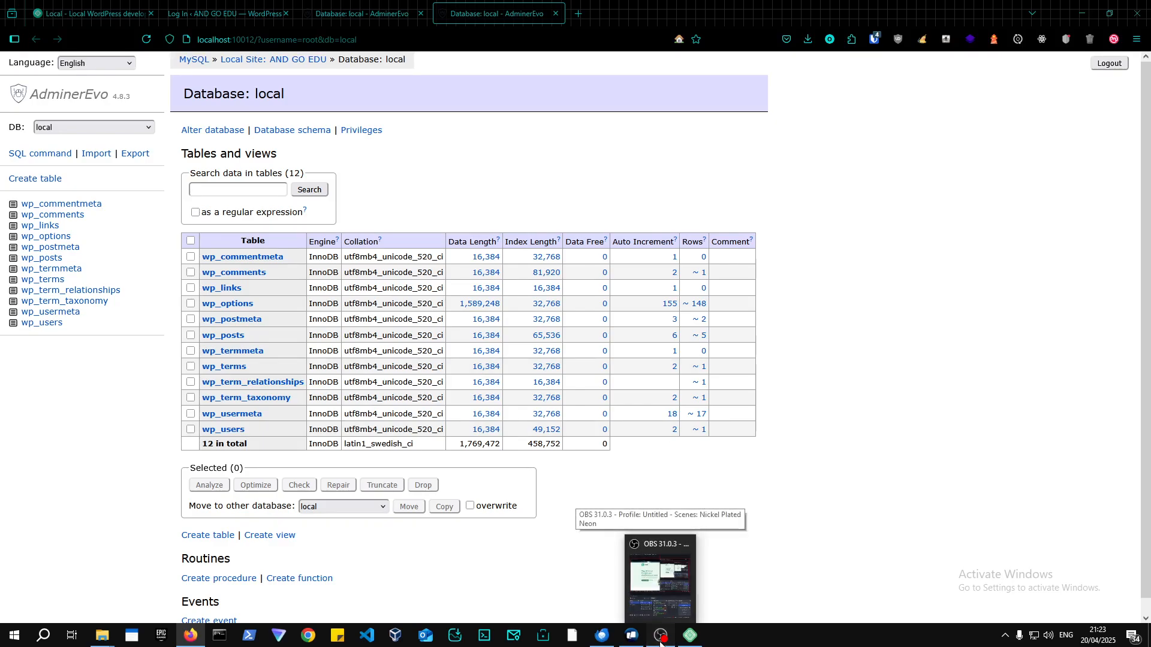